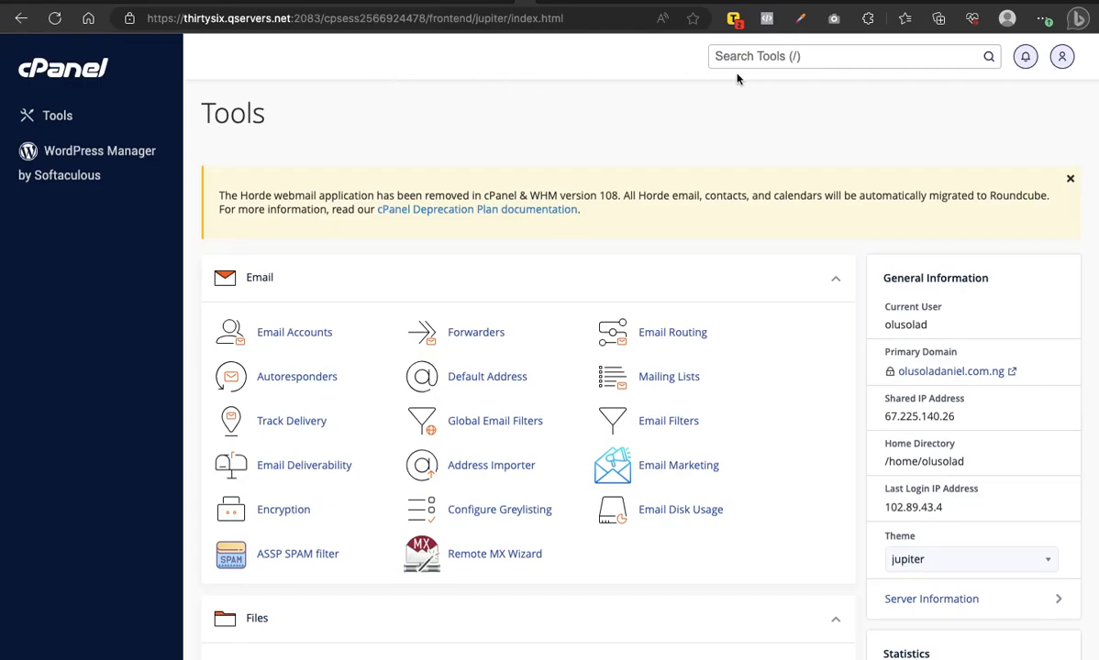
- Search the cPanel tools for "phpmy" and open phpMyAdmin
left_click(838, 58)
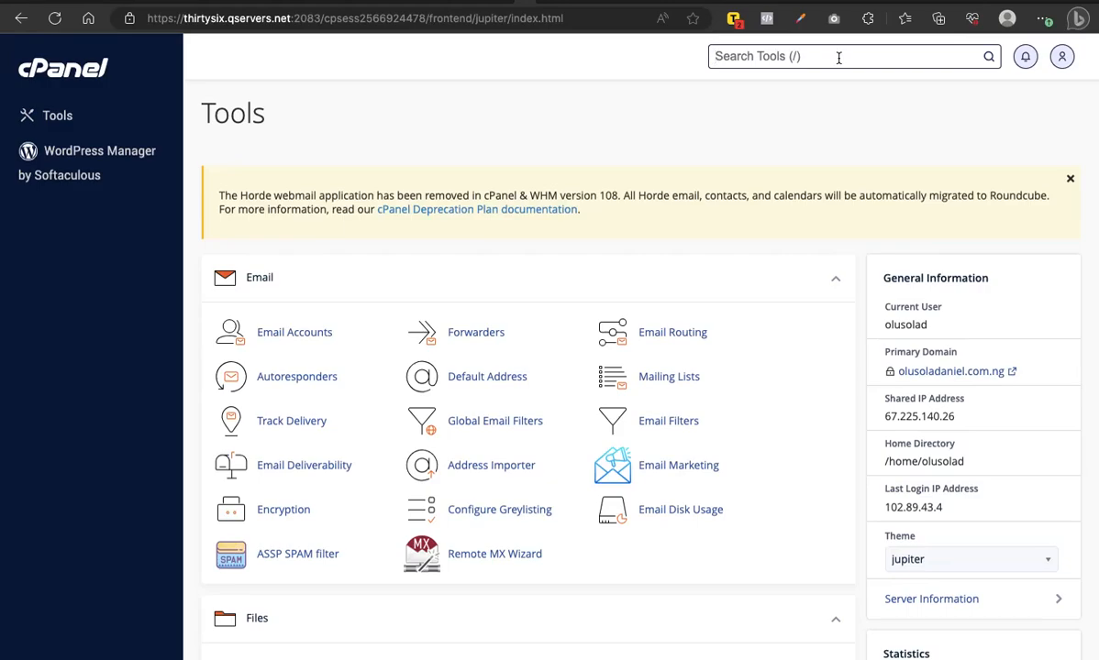
type("my")
key("BackSpace")
key("BackSpace")
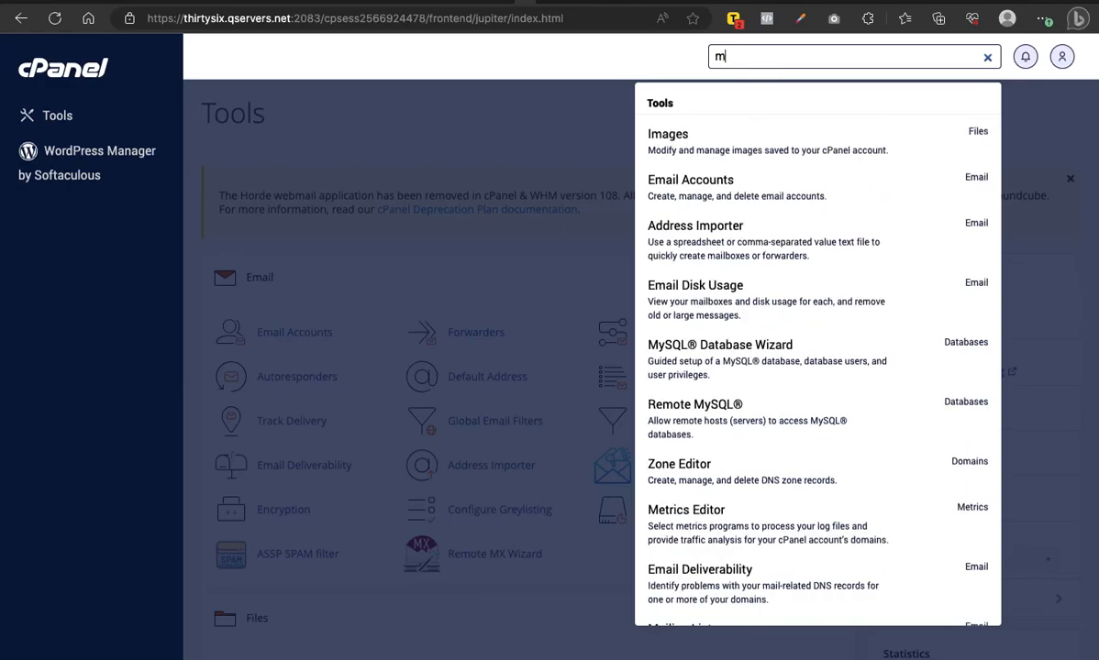
type("phpmy")
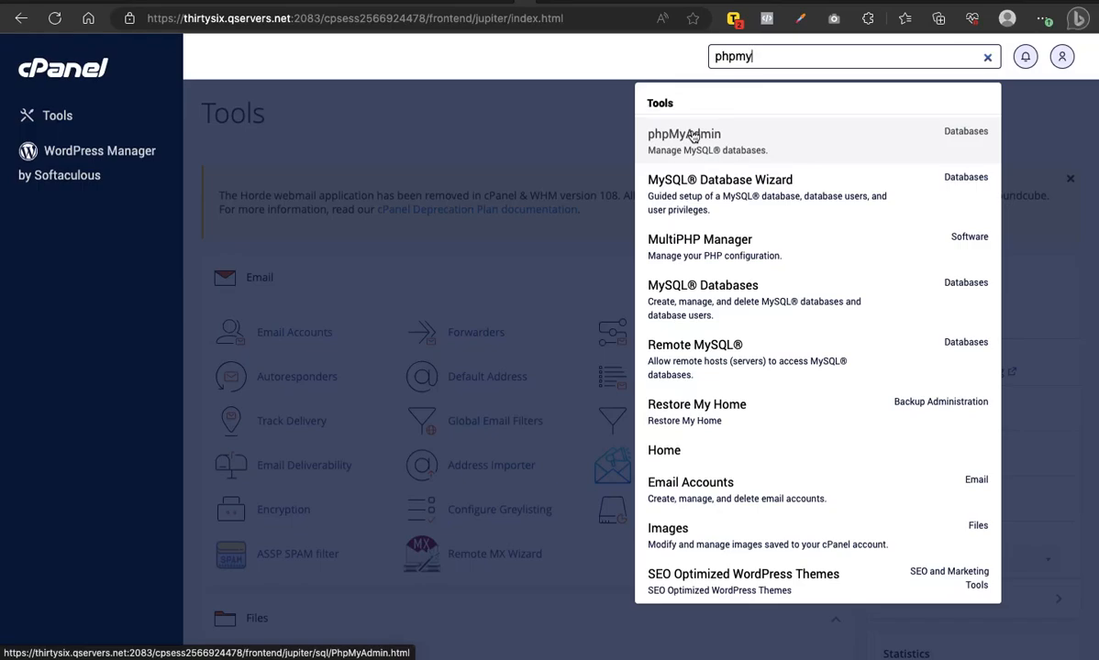
left_click(691, 142)
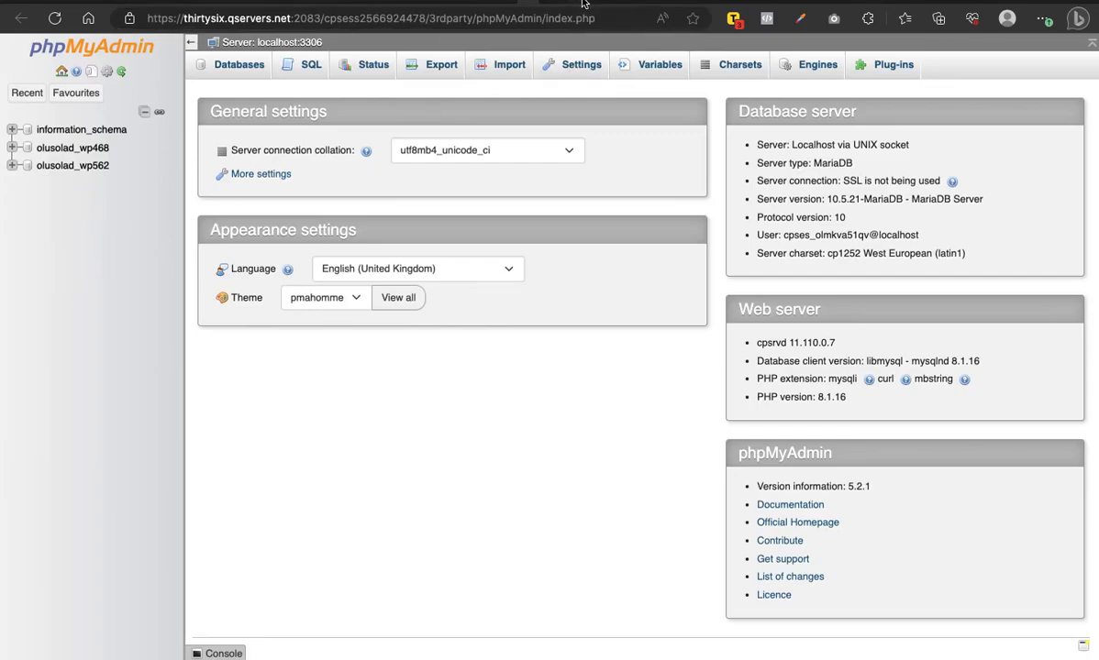
- Return to the cPanel tools page, search for "softa" and open the Softaculous Apps Installer
left_click(511, 3)
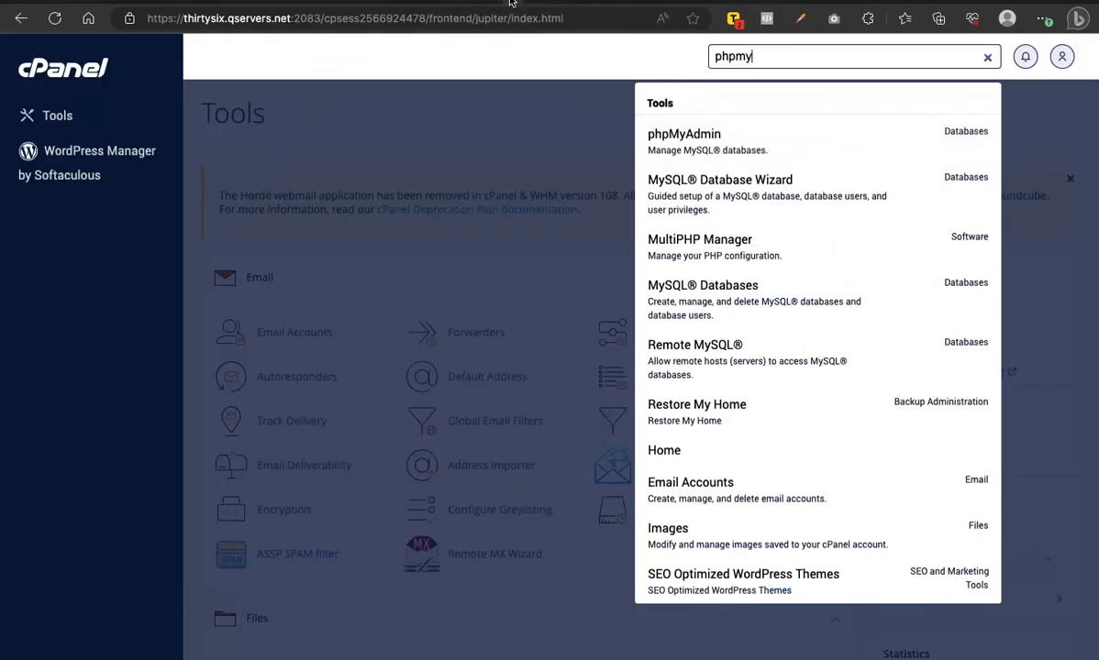
left_click(524, 86)
scroll(417, 272, "down", 3)
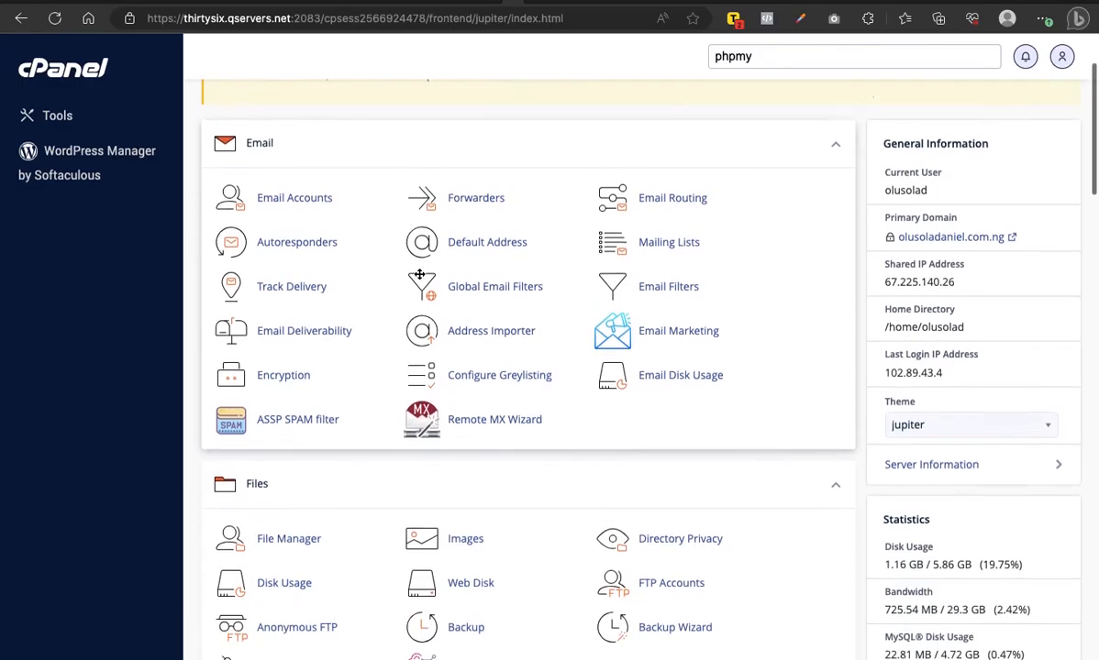
scroll(626, 225, "up", 3)
left_click(778, 62)
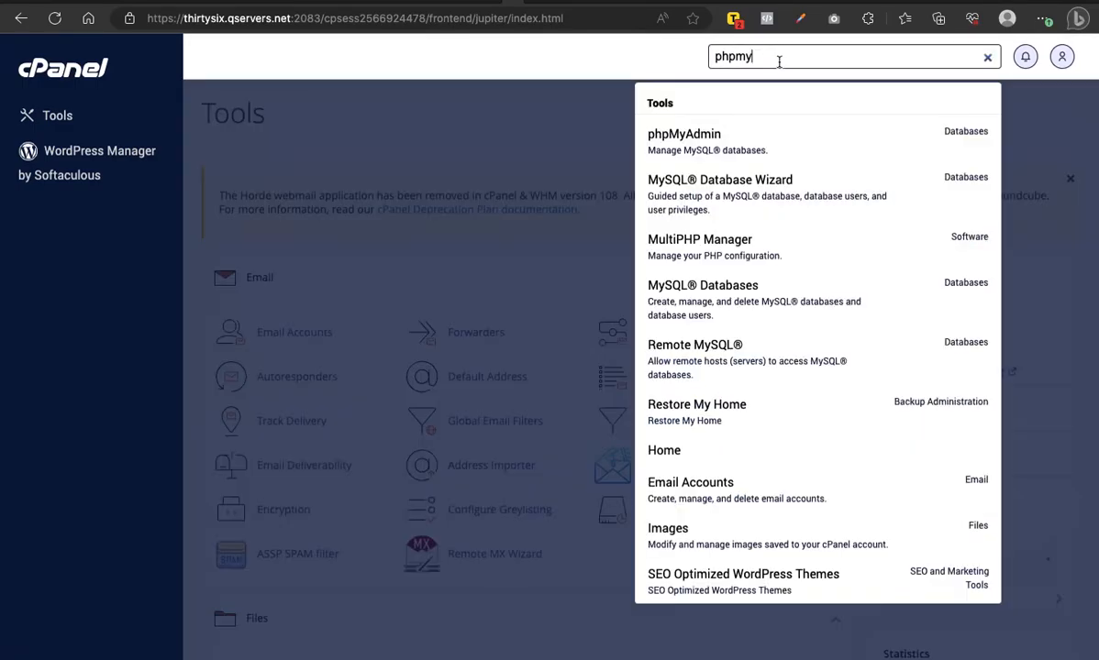
double_click(779, 62)
type("si")
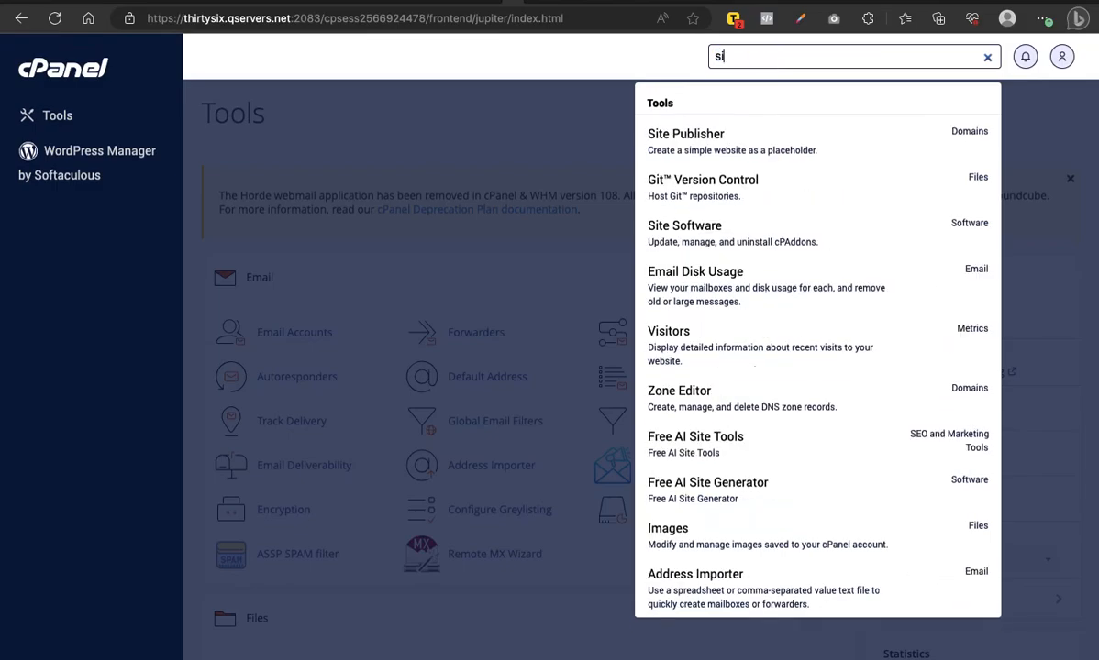
key("BackSpace")
type("oft")
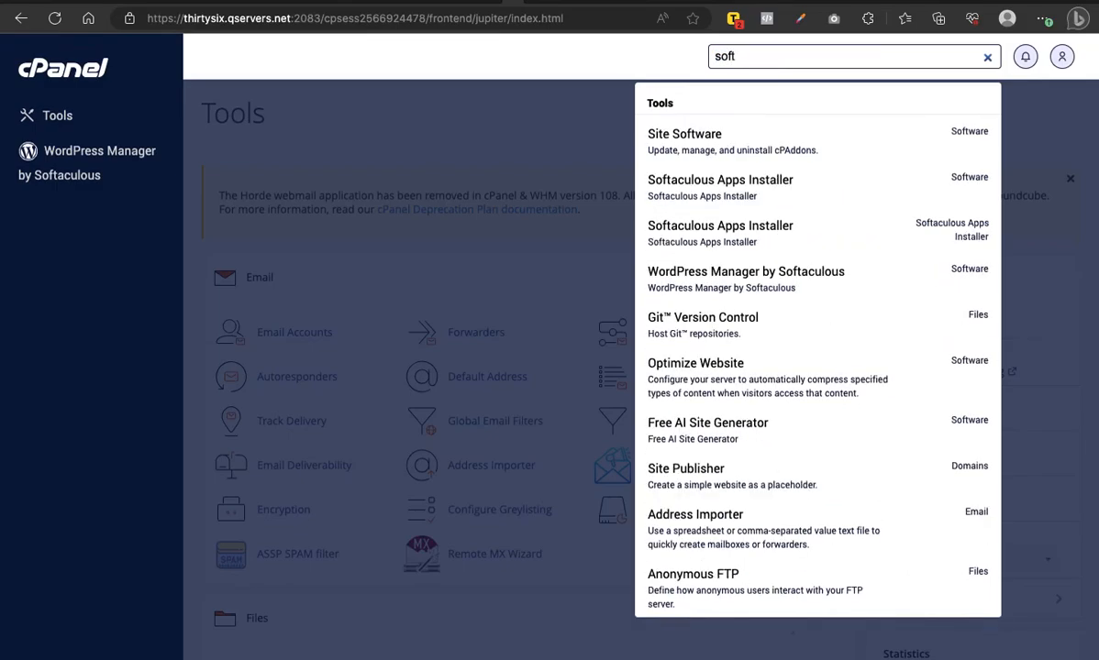
type("a")
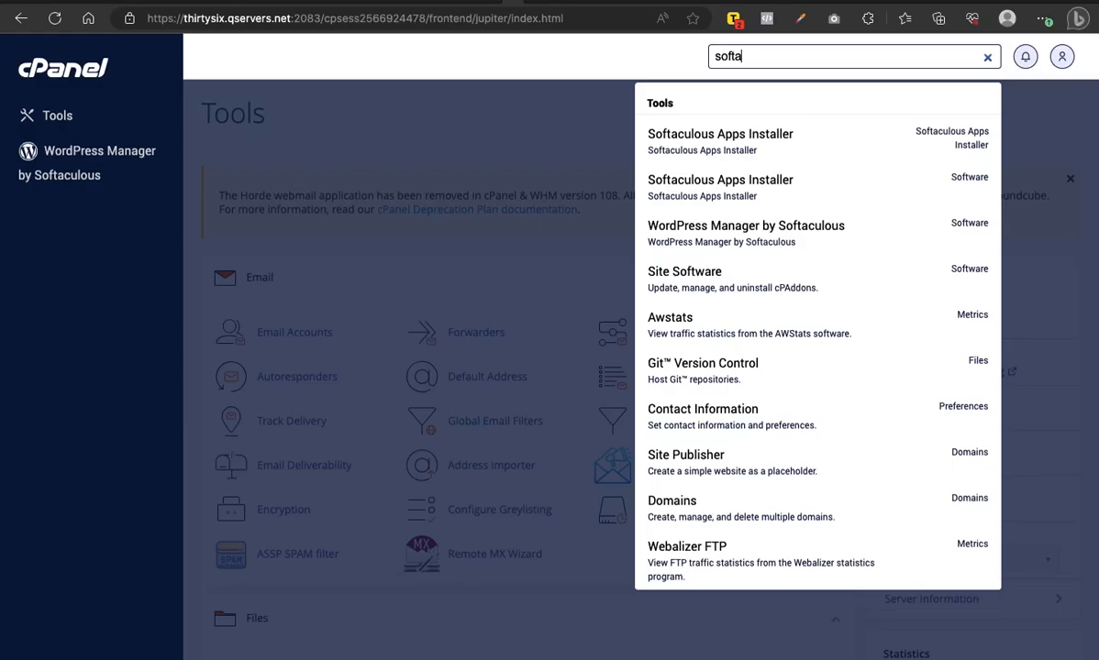
left_click(743, 138)
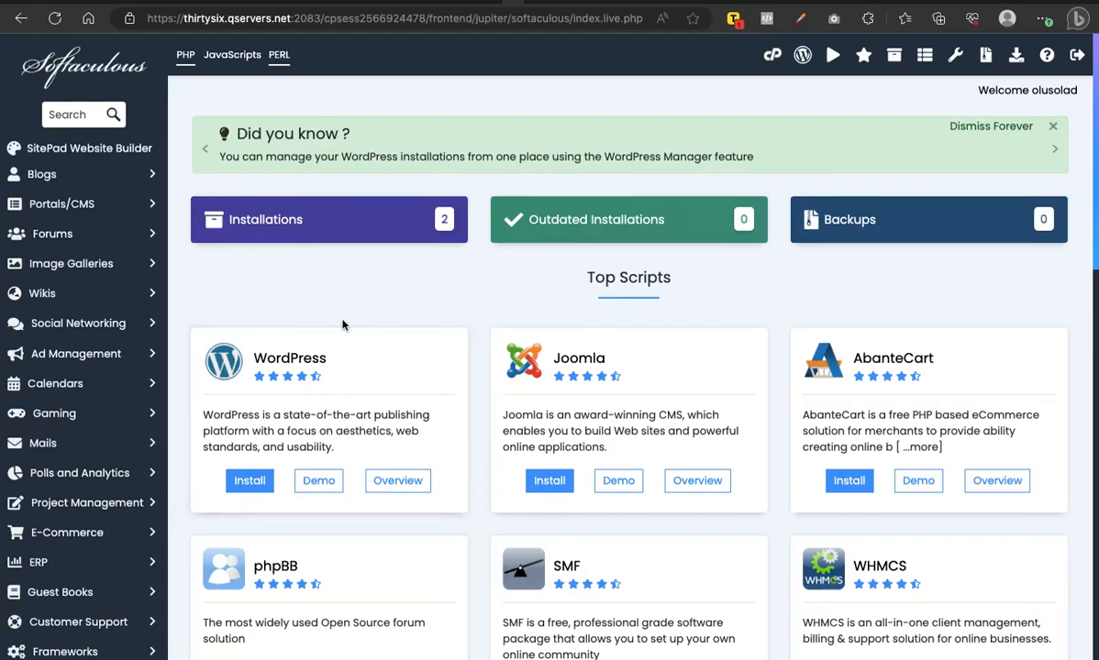
- List the Softaculous script installations and open the edit details of the WordPress site installed at the main domain
left_click(108, 73)
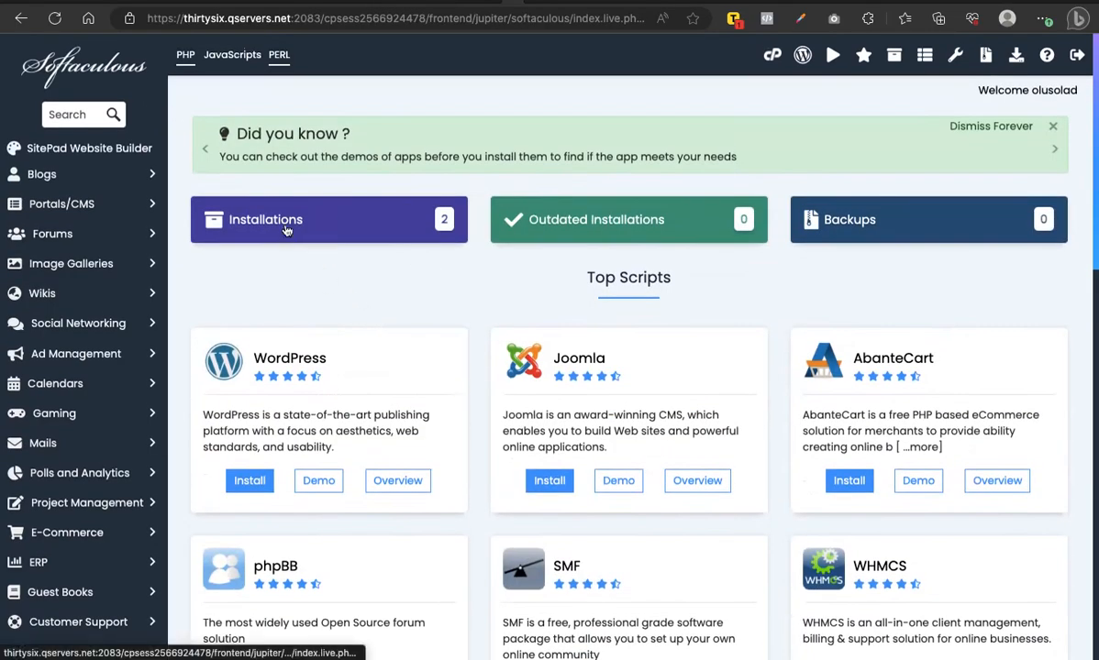
left_click(286, 230)
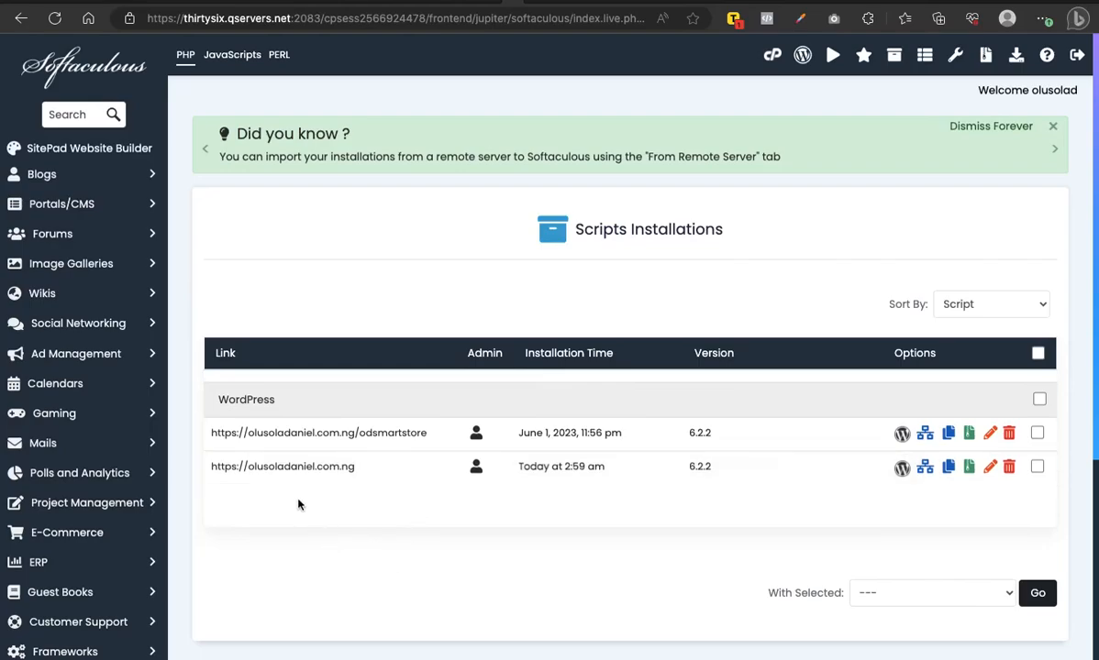
key("ctrl+Left")
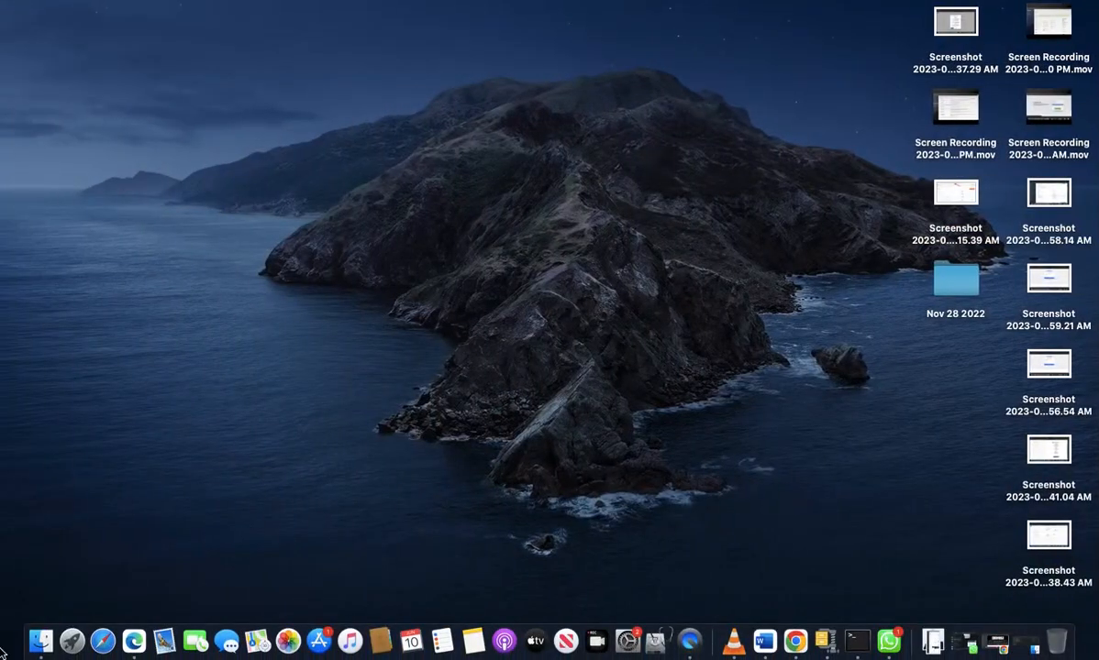
key("ctrl+Right")
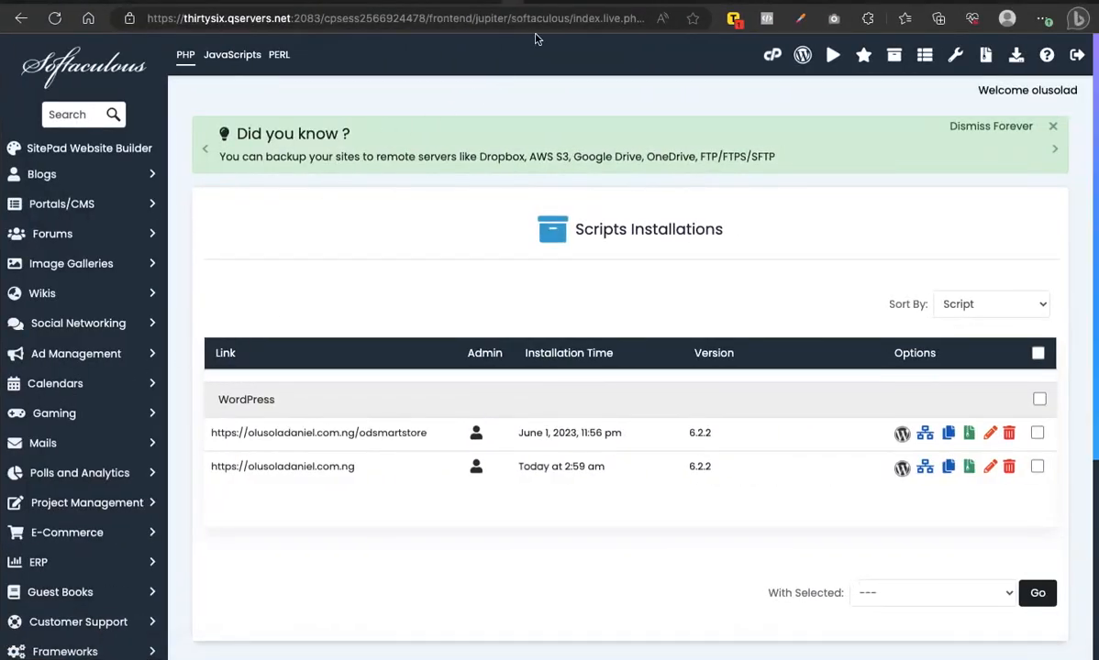
left_click(531, 2)
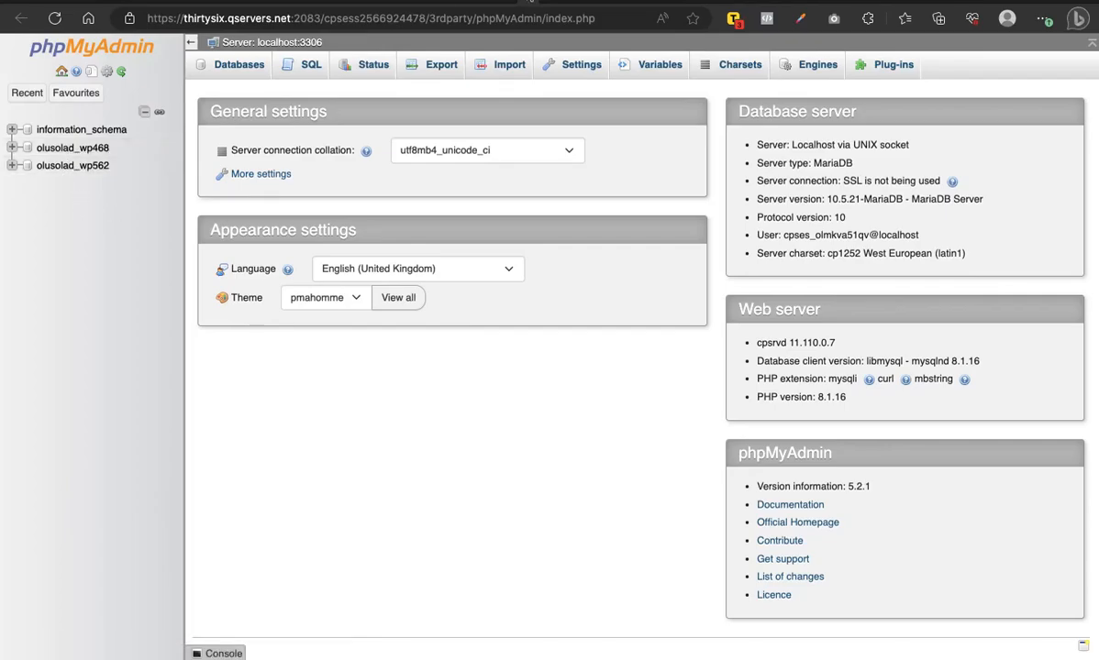
left_click(532, 3)
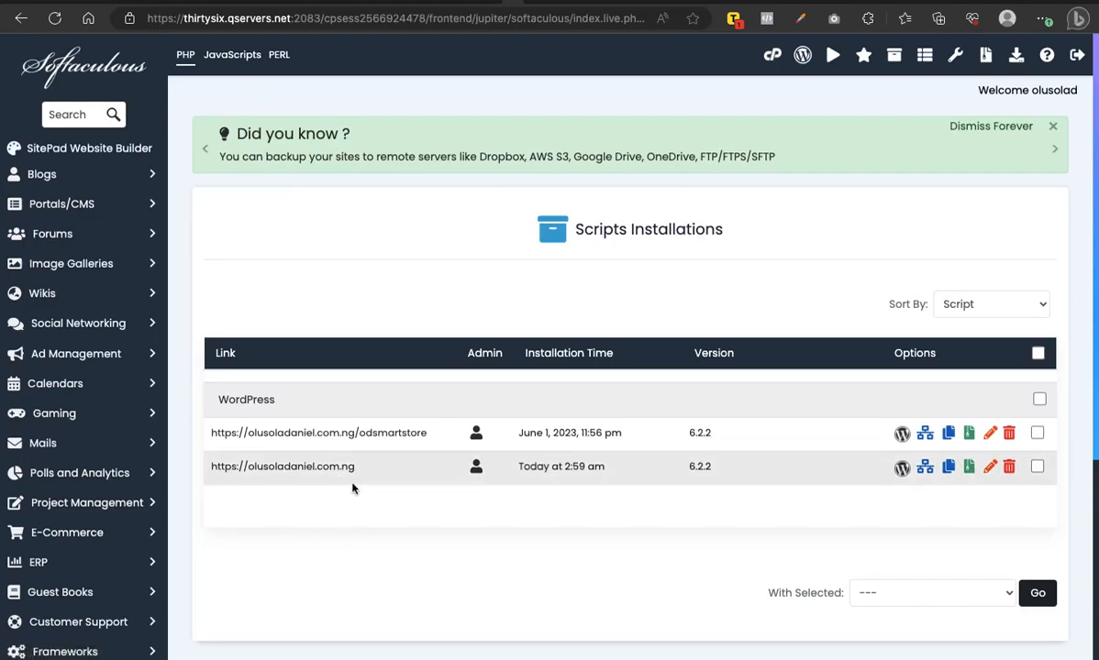
left_click(989, 469)
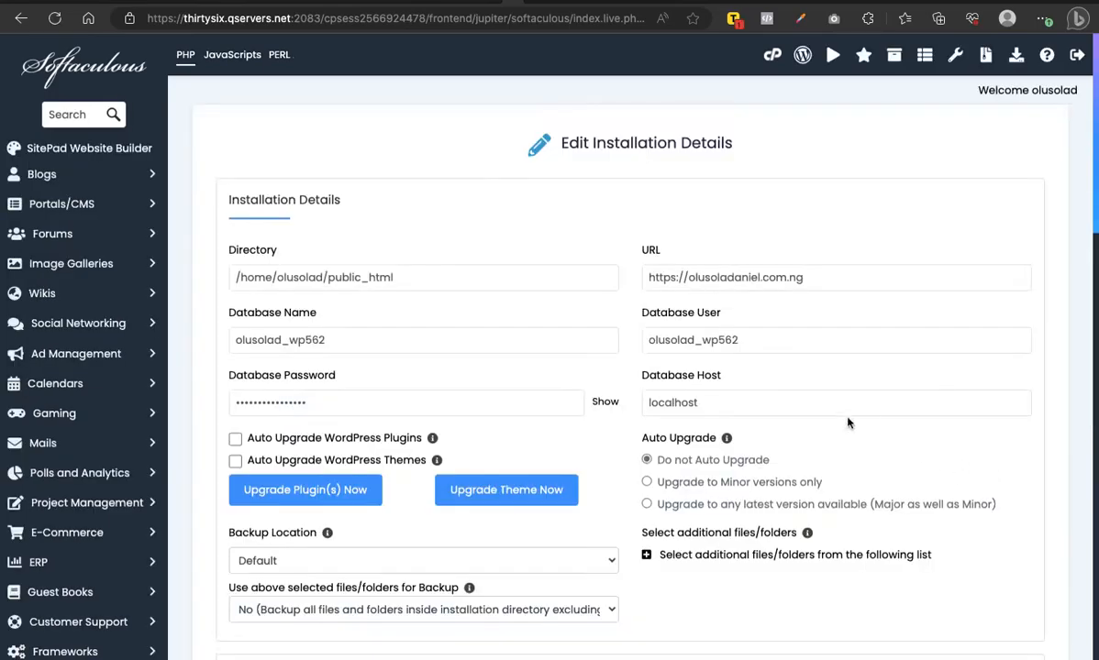
- Examine the installation details of the main-domain WordPress site to identify its database name and matching URL
scroll(624, 257, "down", 1)
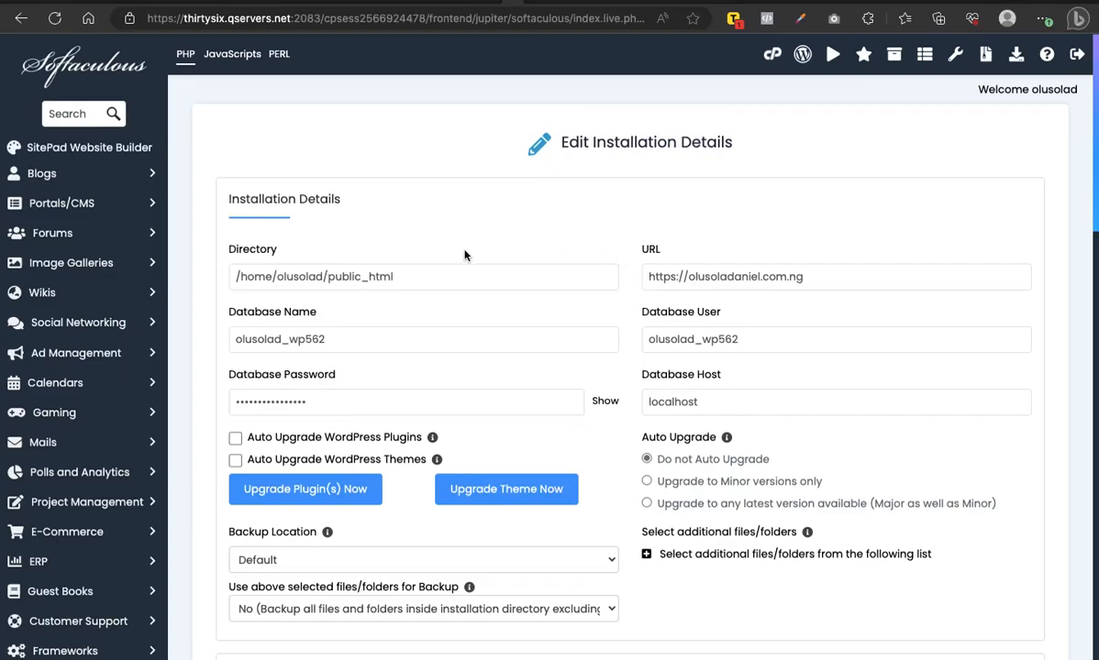
left_click(302, 341)
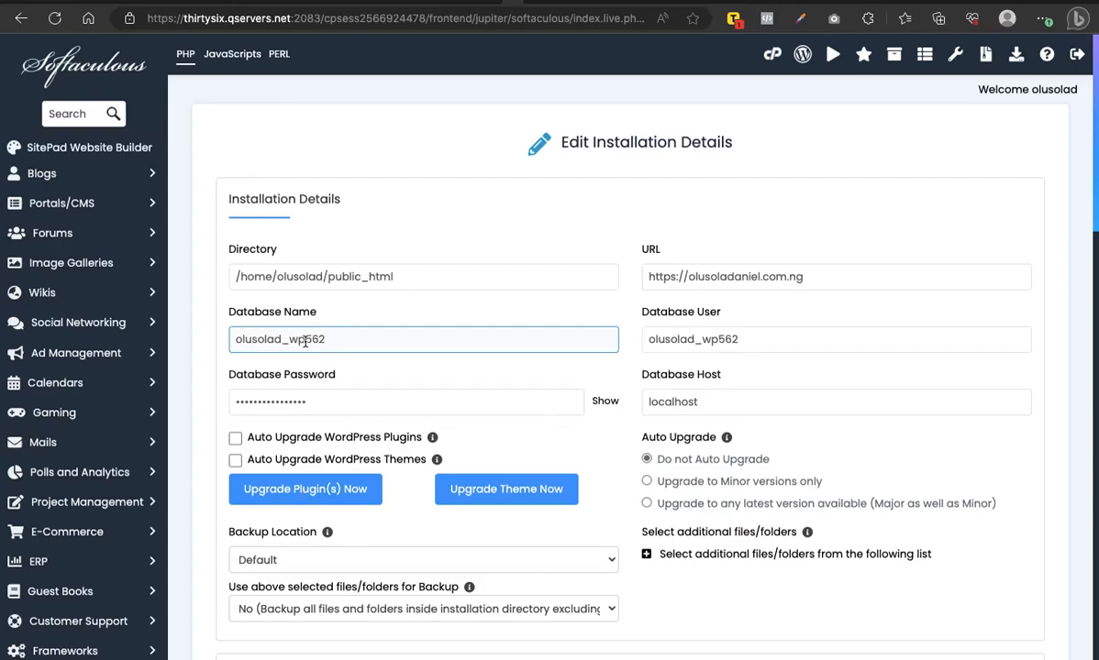
left_click(395, 300)
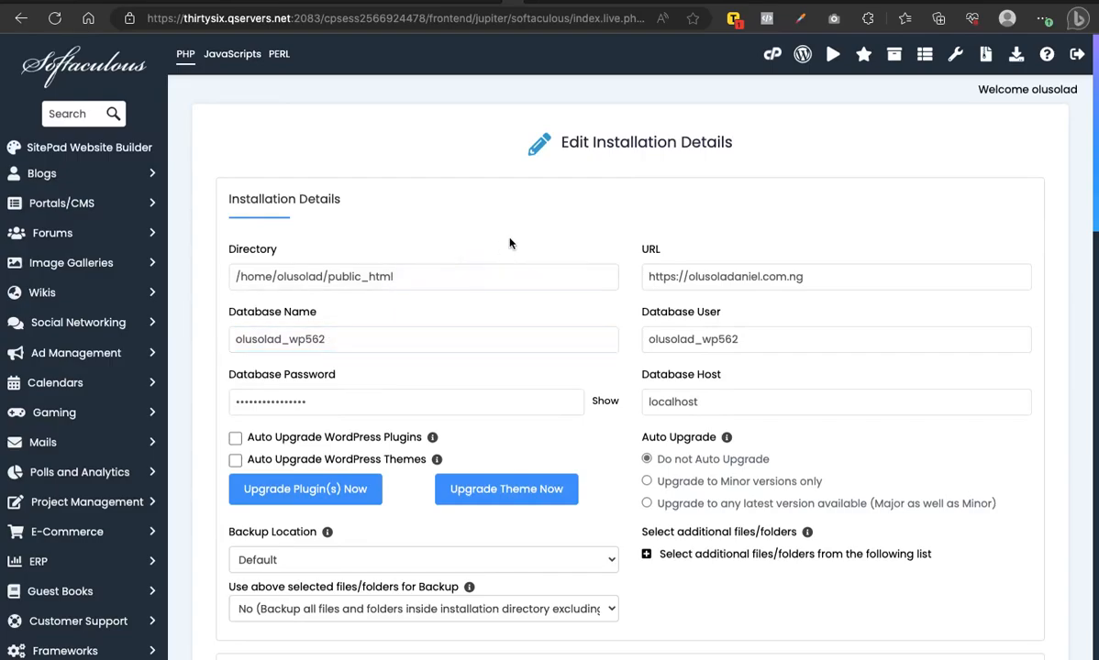
left_click(667, 274)
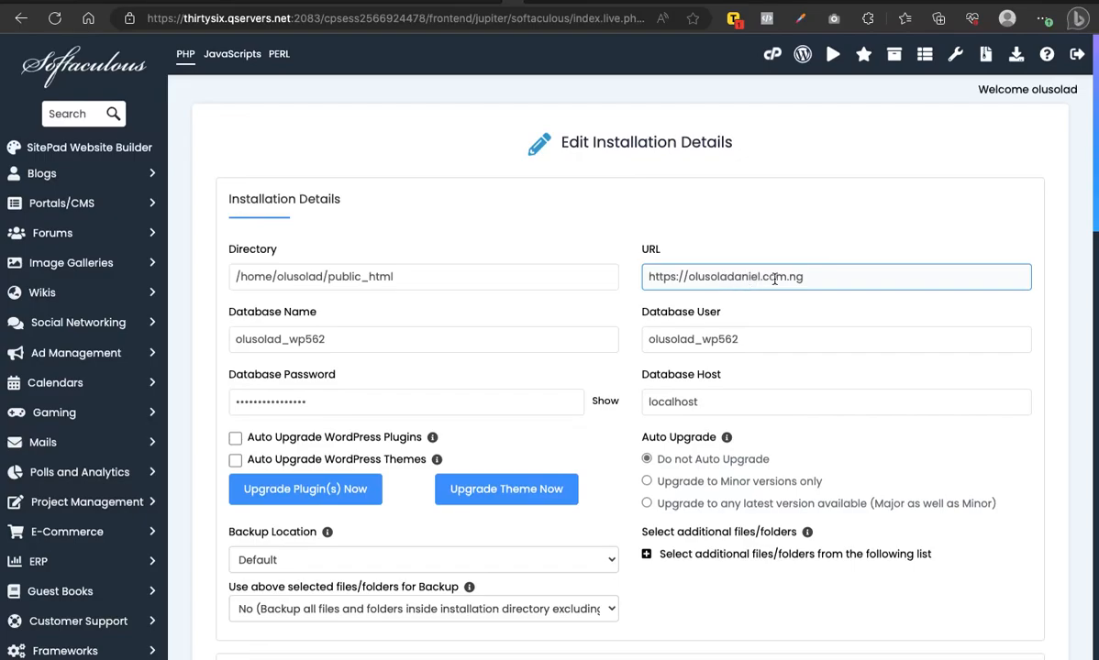
left_click(561, 224)
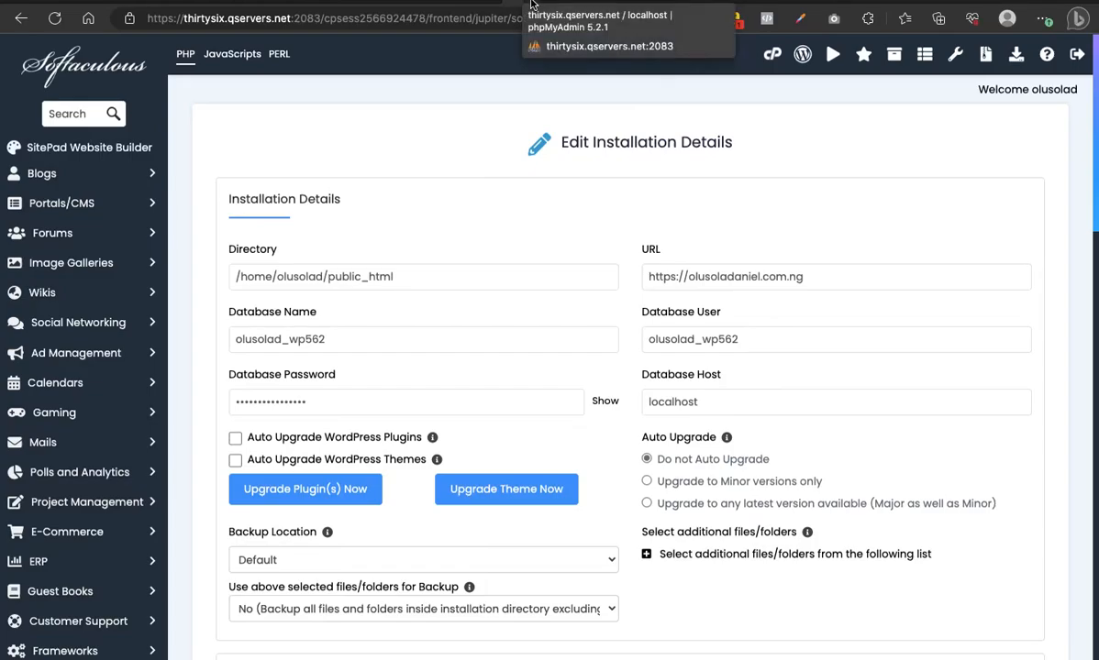
- Switch to phpMyAdmin, open the database ending in wp562 and browse its wpbk_users table
left_click(531, 5)
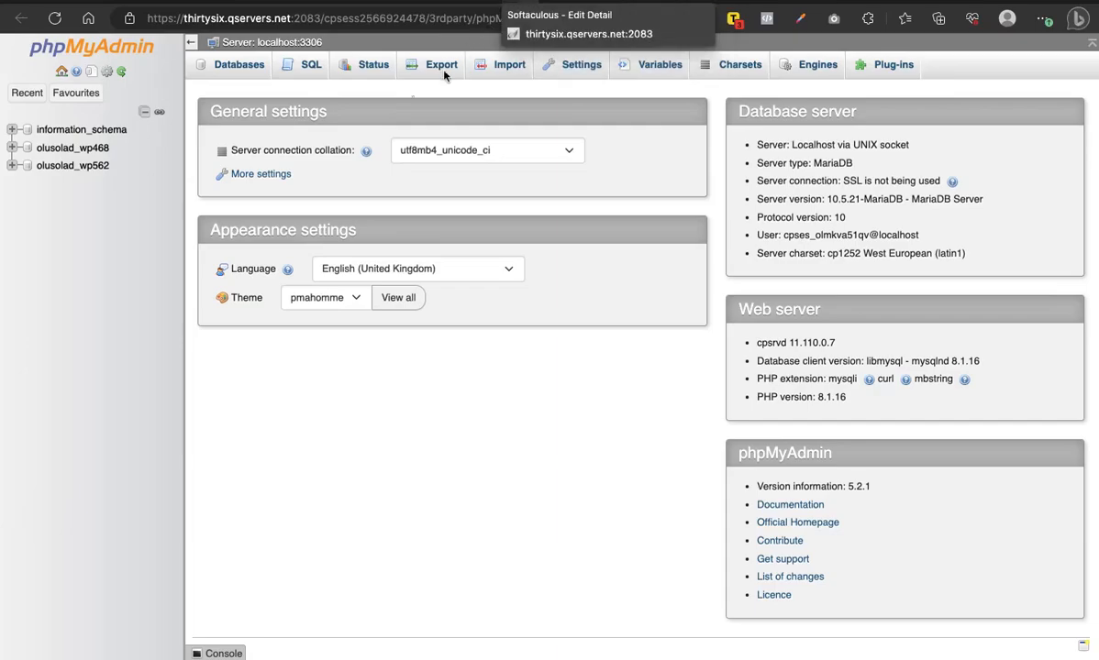
left_click(34, 171)
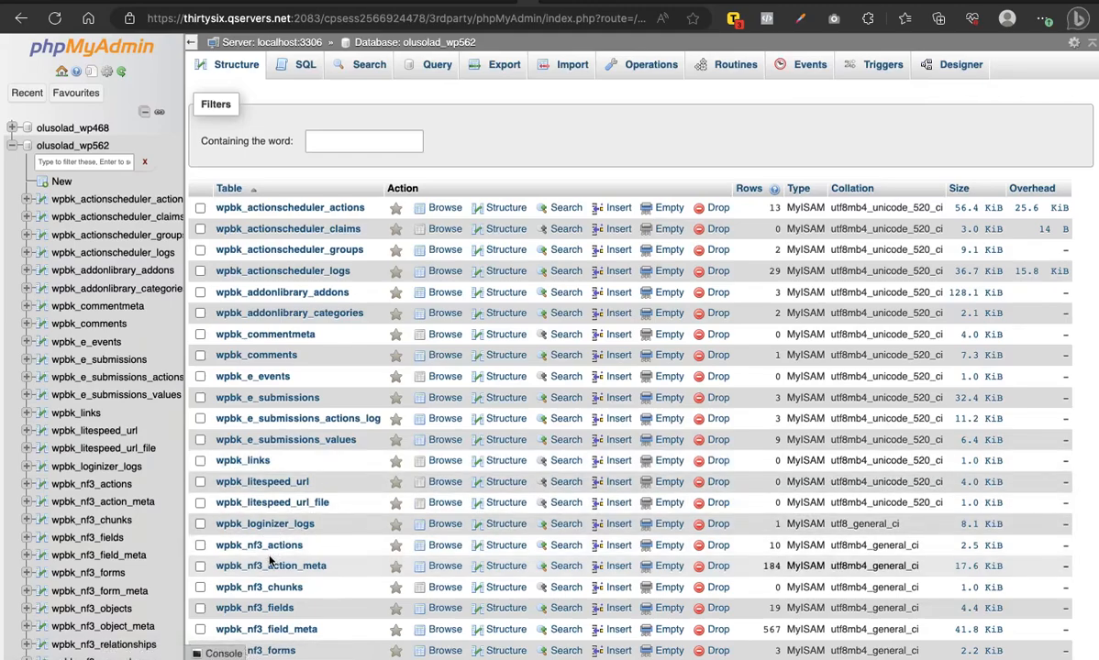
scroll(270, 563, "down", 1)
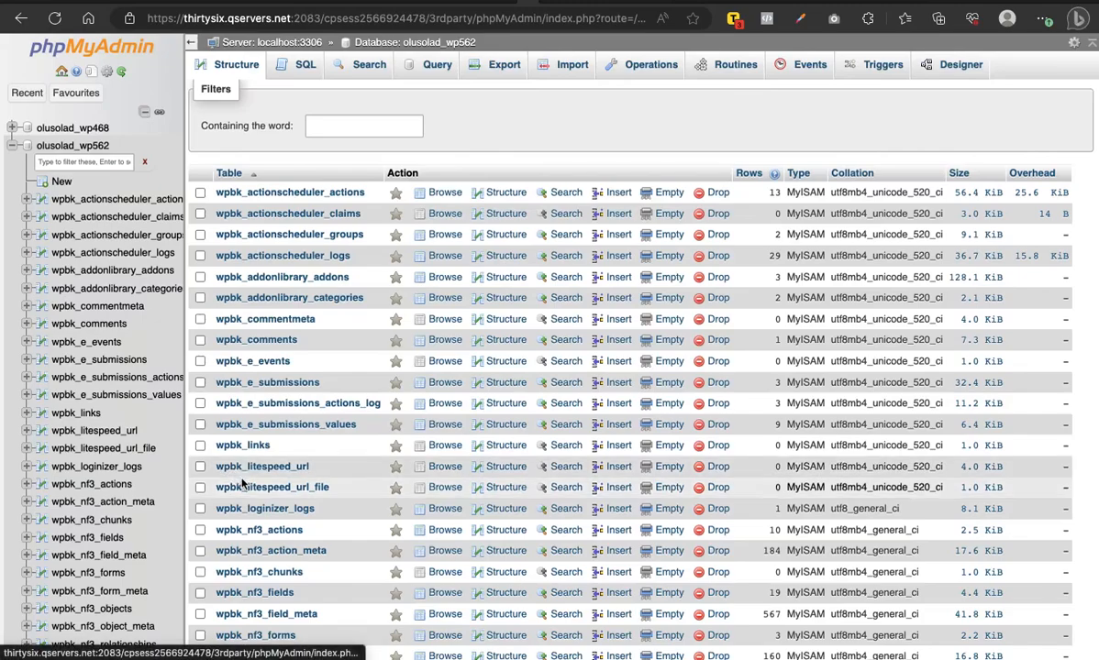
scroll(263, 487, "down", 5)
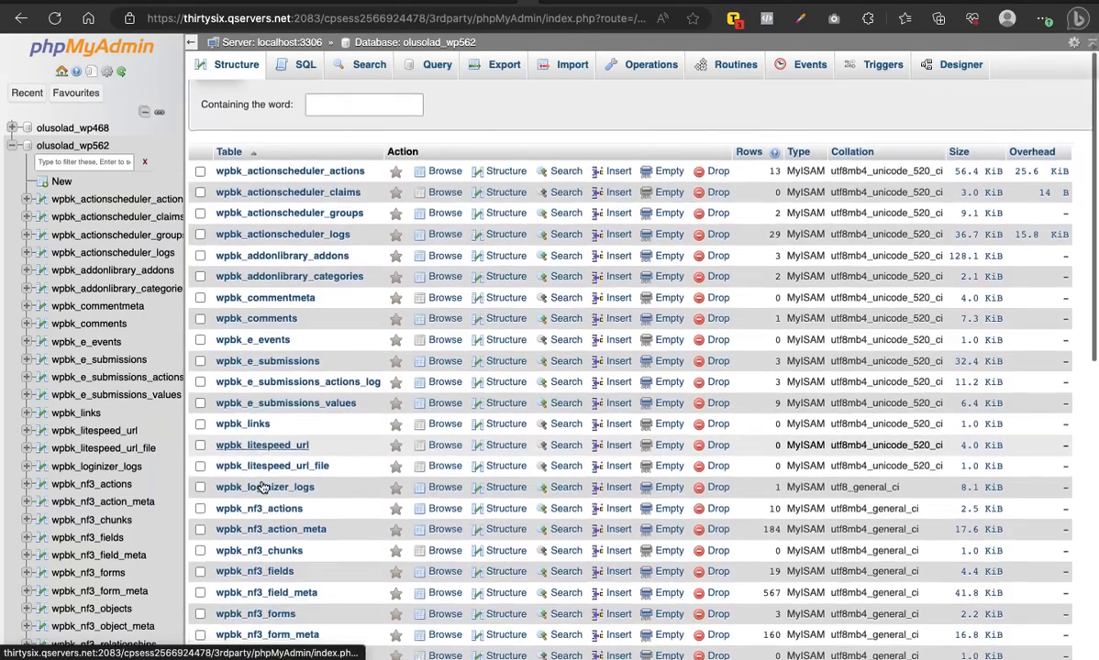
scroll(263, 487, "down", 7)
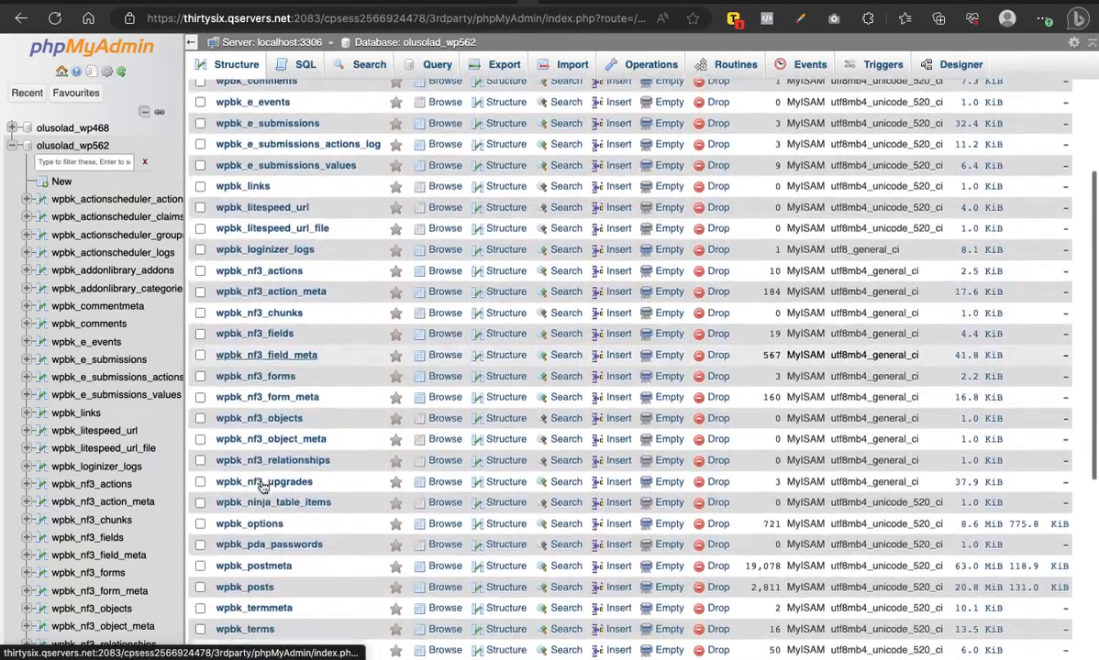
scroll(263, 487, "down", 6)
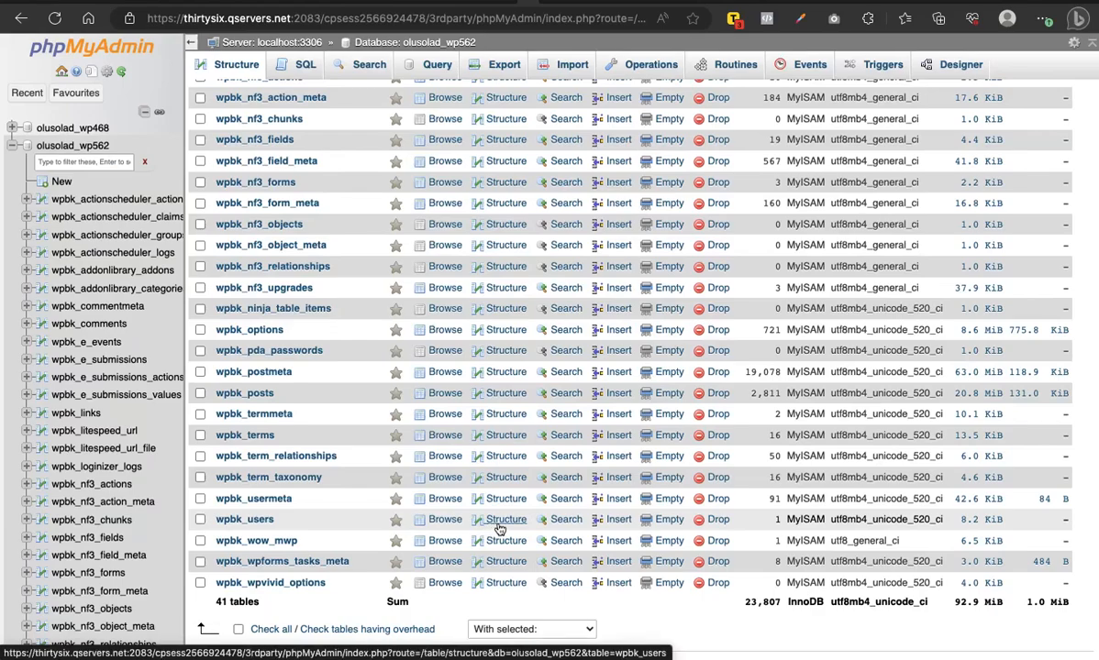
left_click(444, 520)
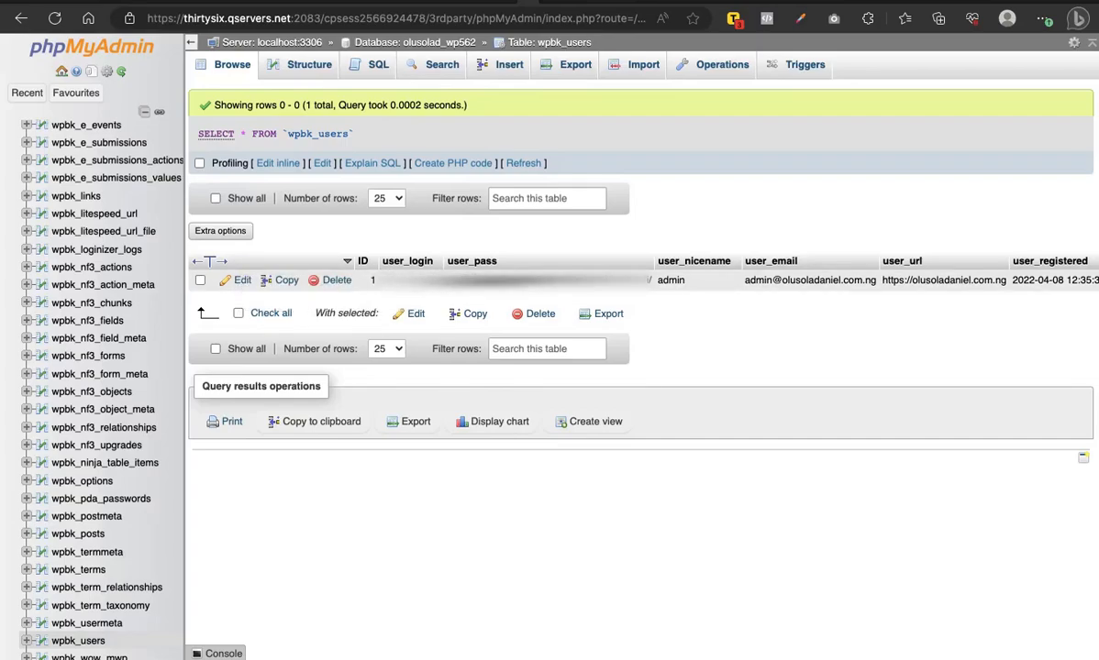
- Select the admin row in wpbk_users, open it for editing and look over its fields
left_click(200, 281)
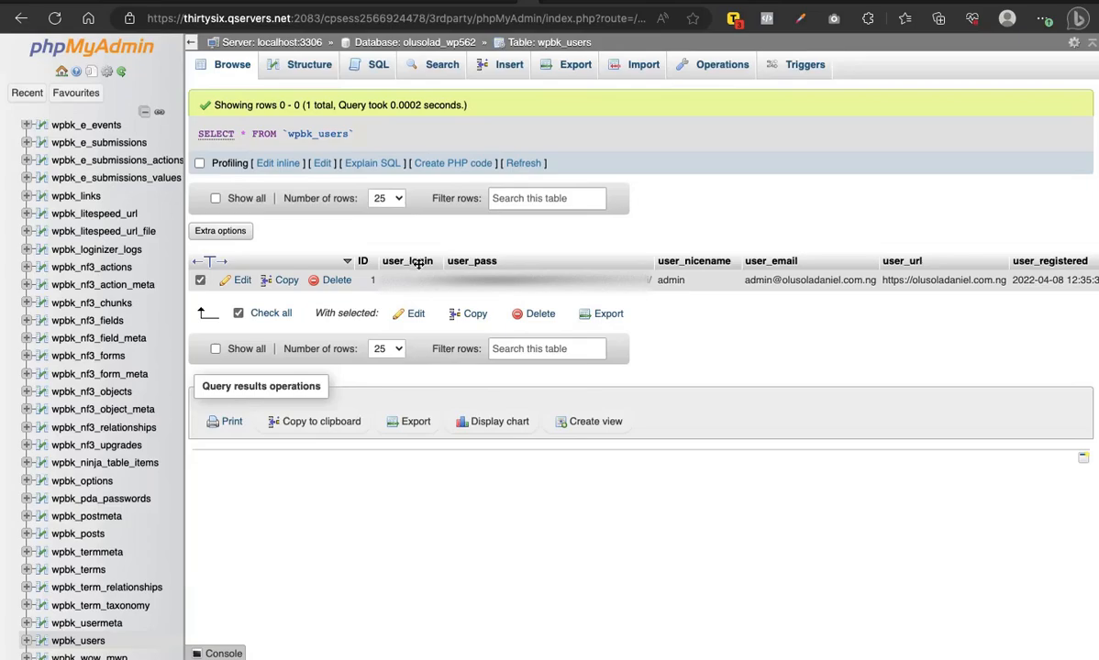
left_click(415, 315)
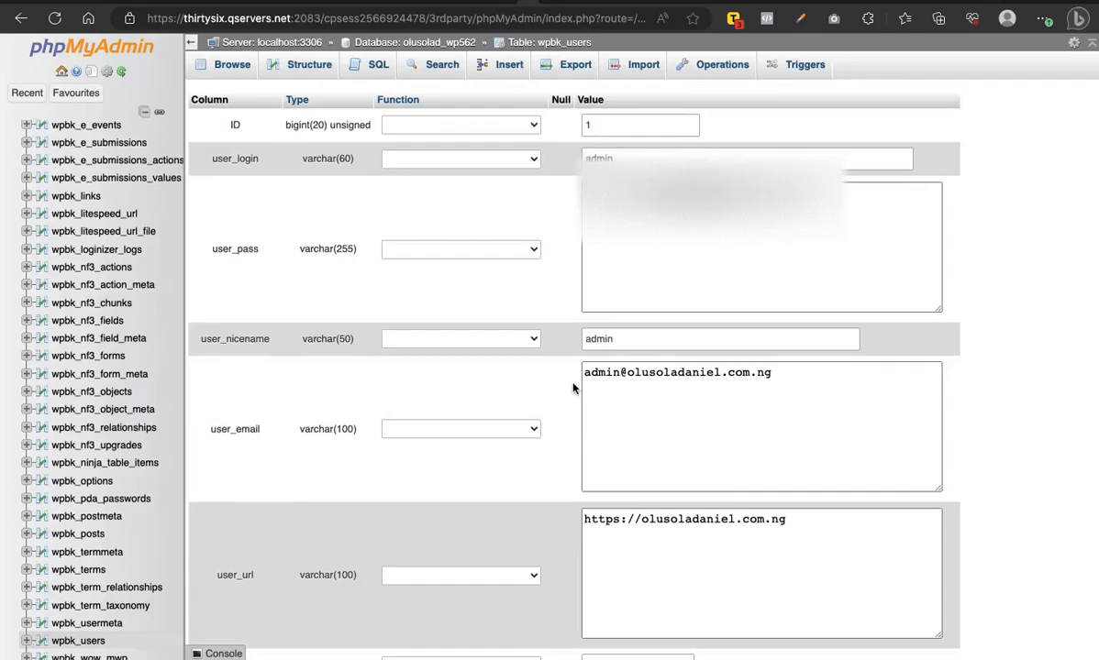
scroll(569, 386, "down", 1)
scroll(572, 389, "down", 2)
scroll(573, 389, "up", 3)
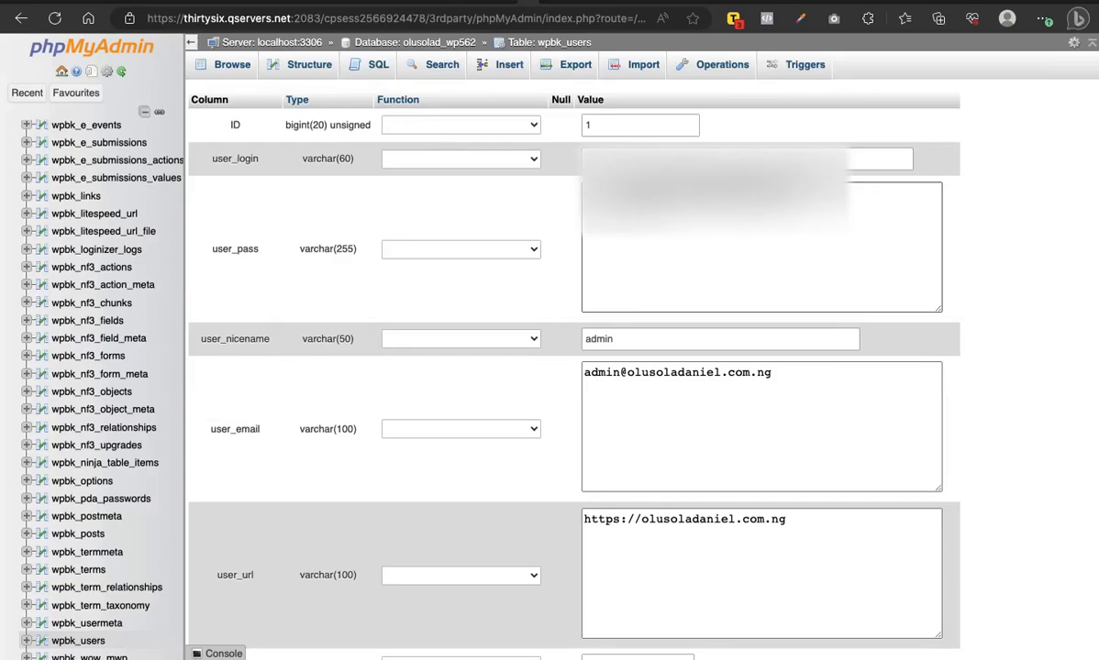
- Set the function of the admin row's user_pass field to MD5
left_click(789, 196)
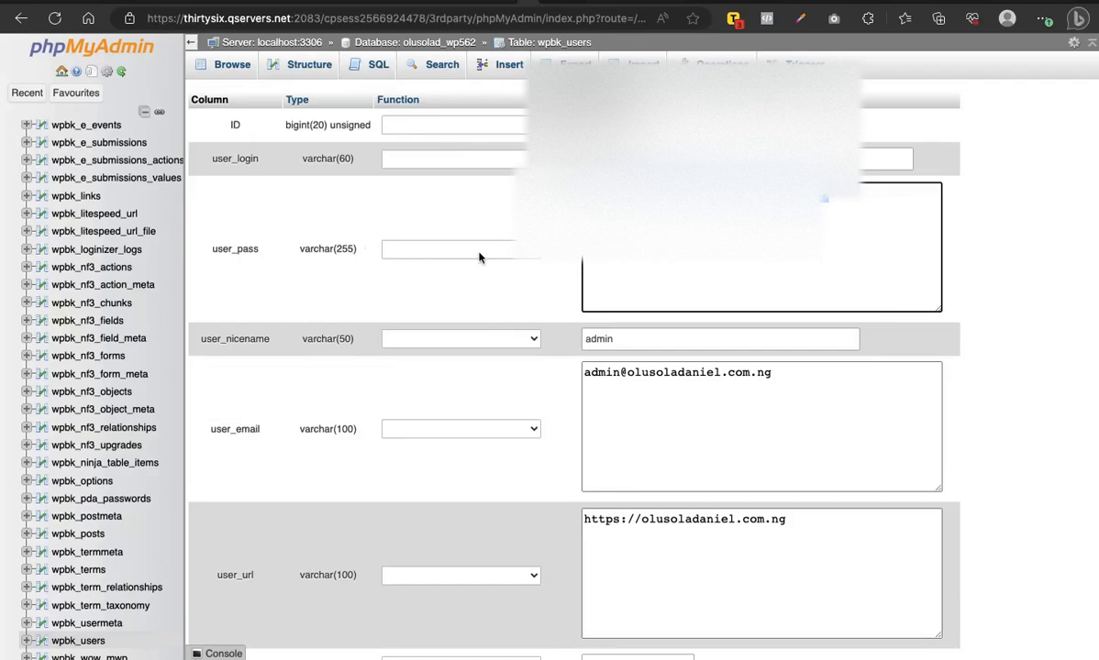
left_click(536, 255)
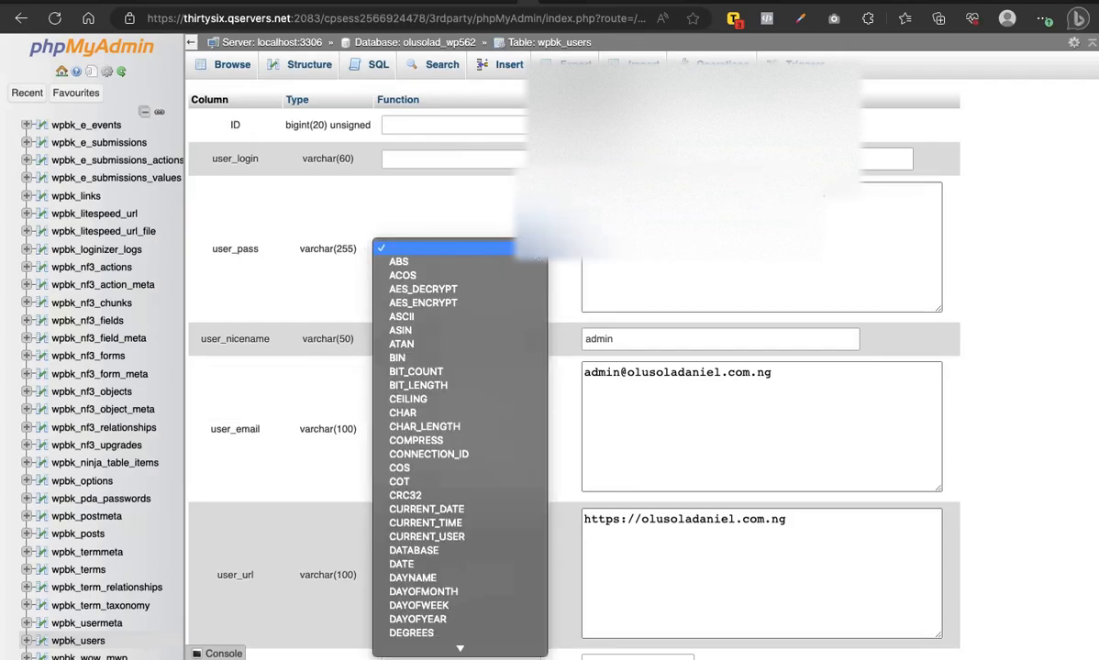
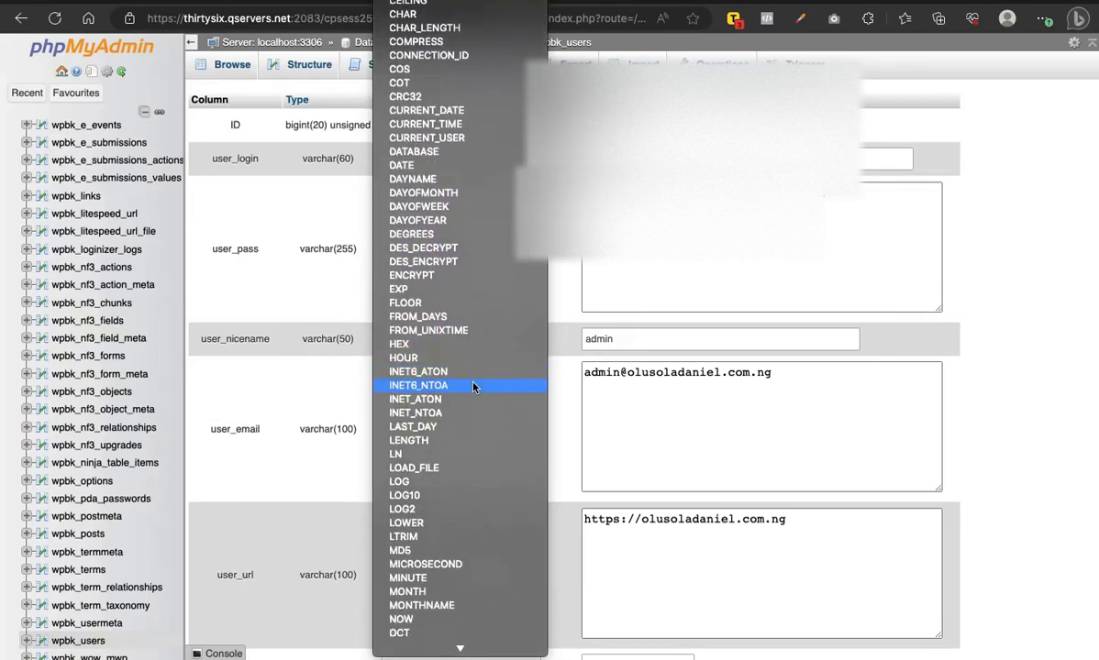
scroll(473, 387, "down", 6)
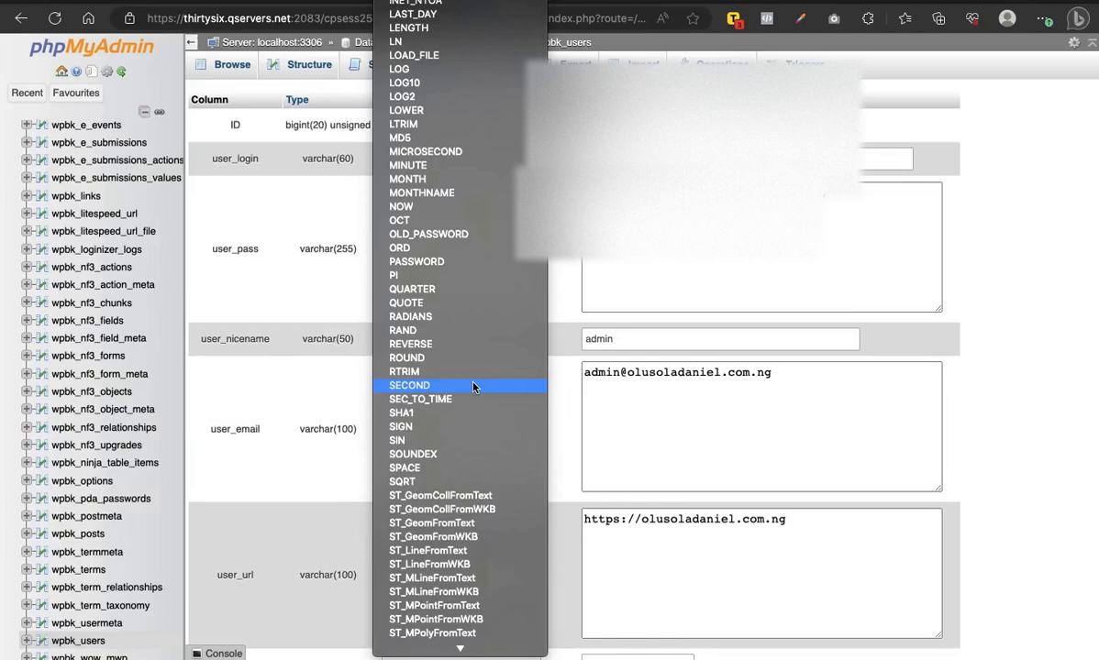
scroll(473, 387, "down", 1)
scroll(474, 387, "up", 6)
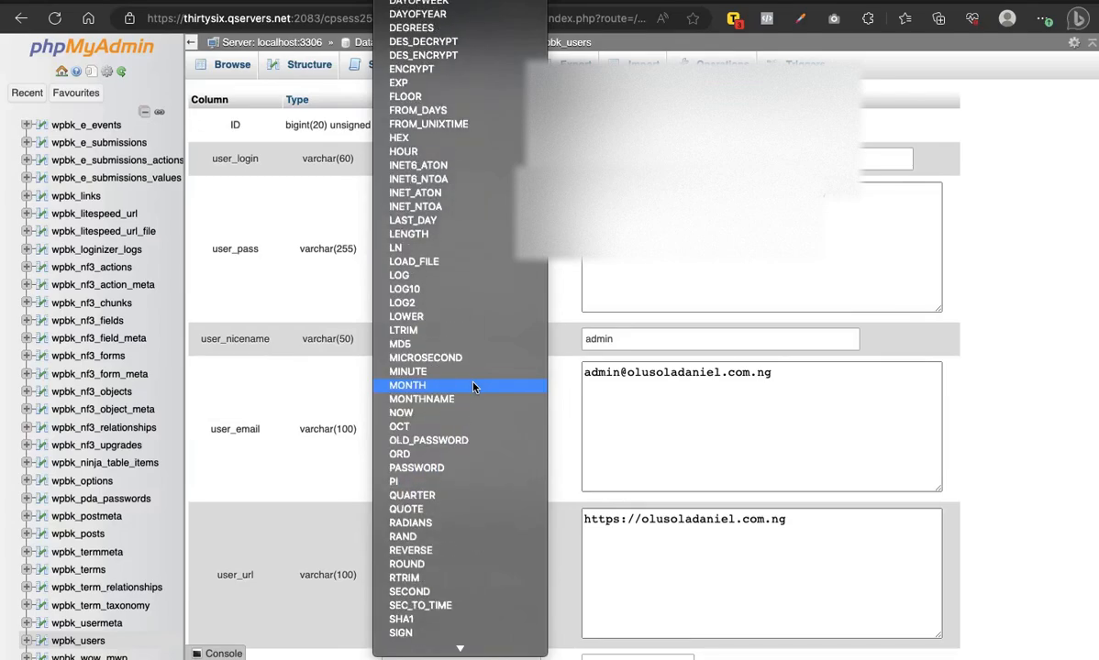
left_click(435, 349)
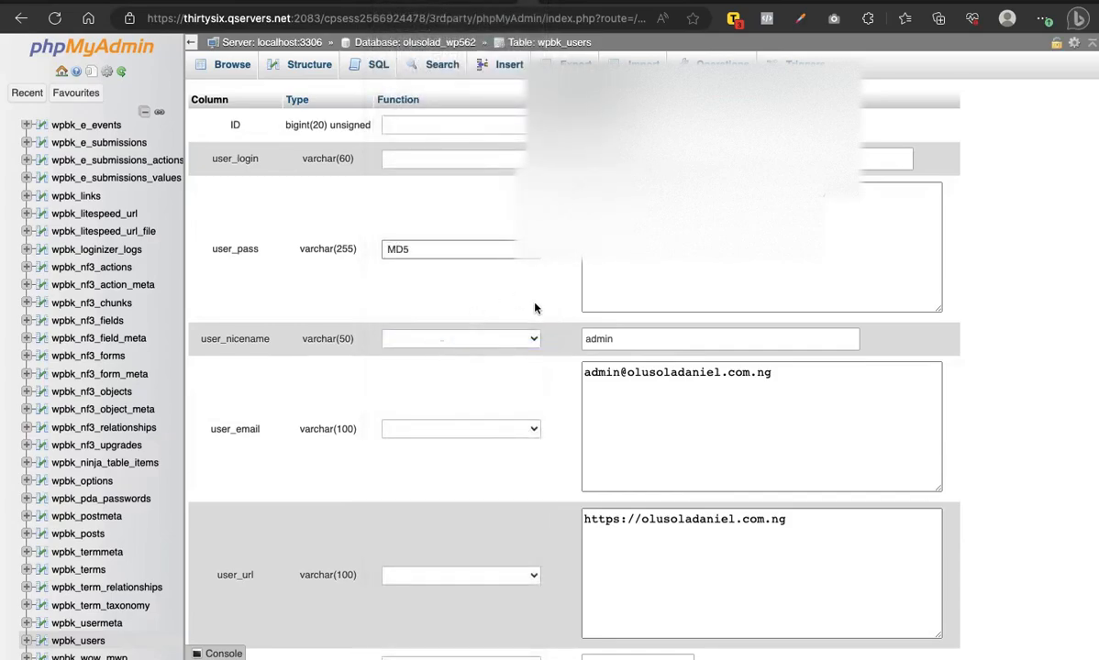
- Look over the remaining fields of the admin row and the save options at the end of the edit form
scroll(662, 320, "down", 2)
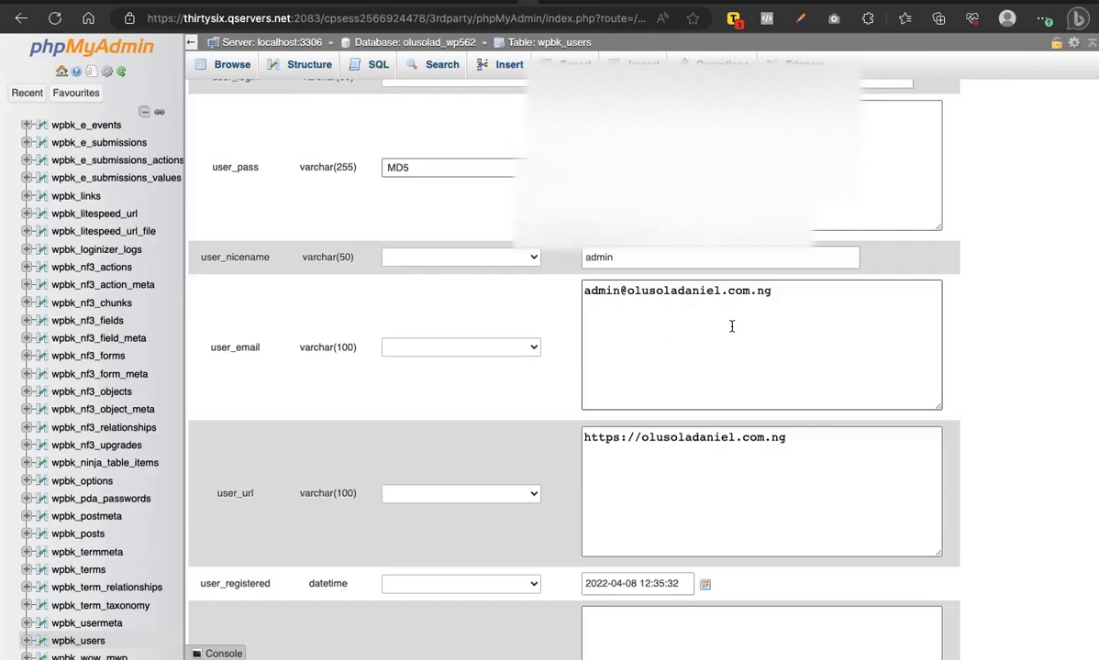
scroll(734, 326, "down", 2)
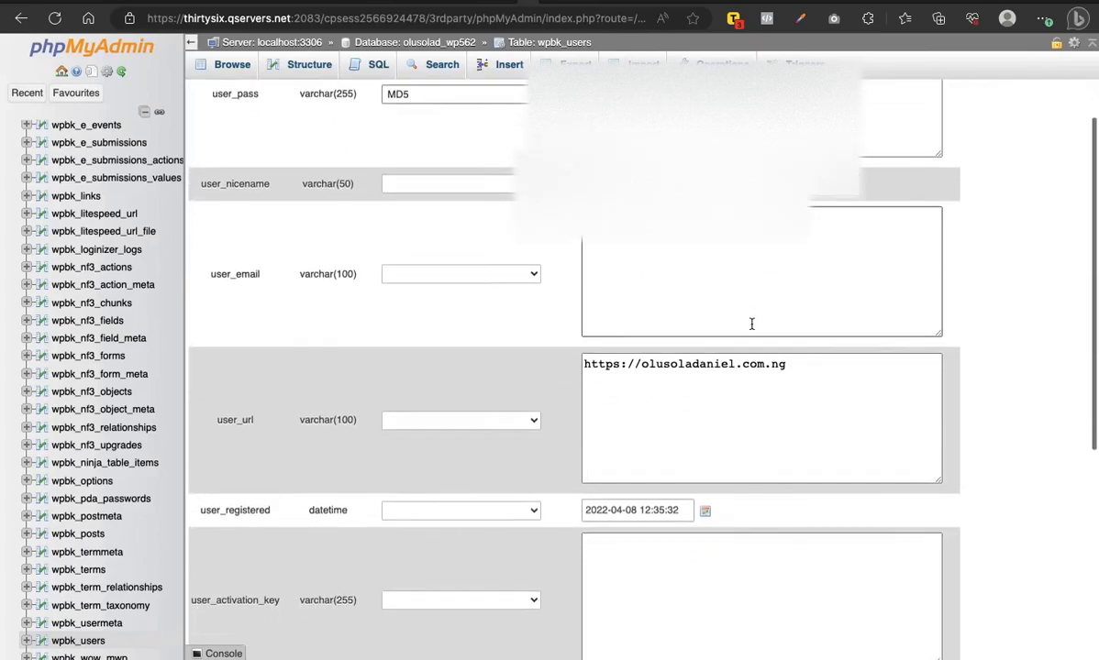
scroll(751, 324, "down", 3)
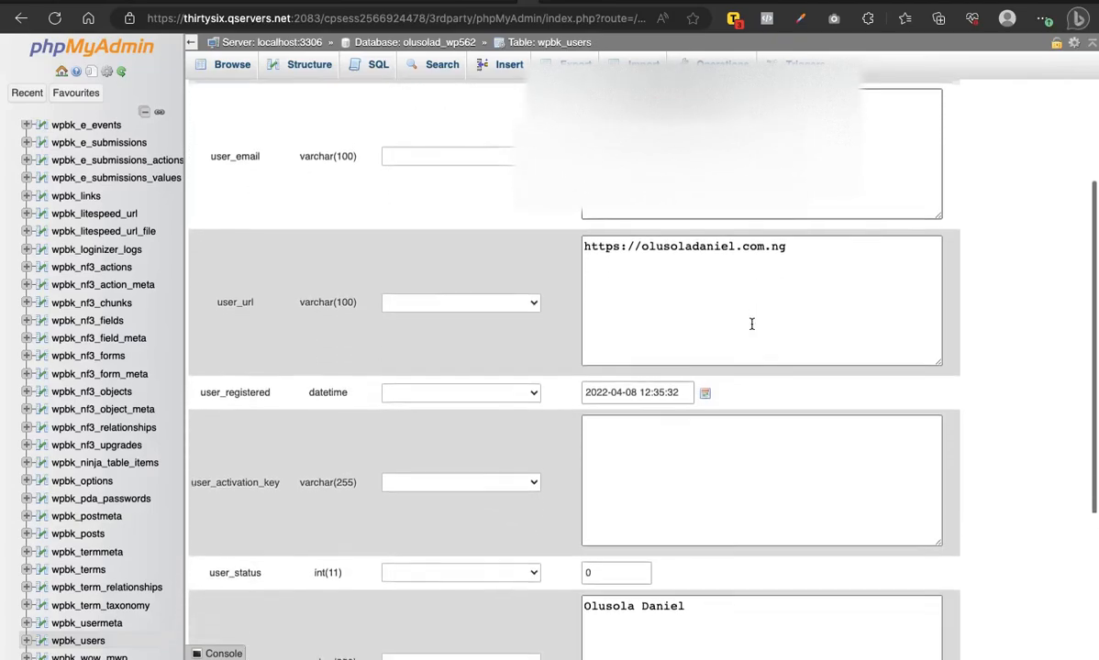
scroll(752, 324, "down", 5)
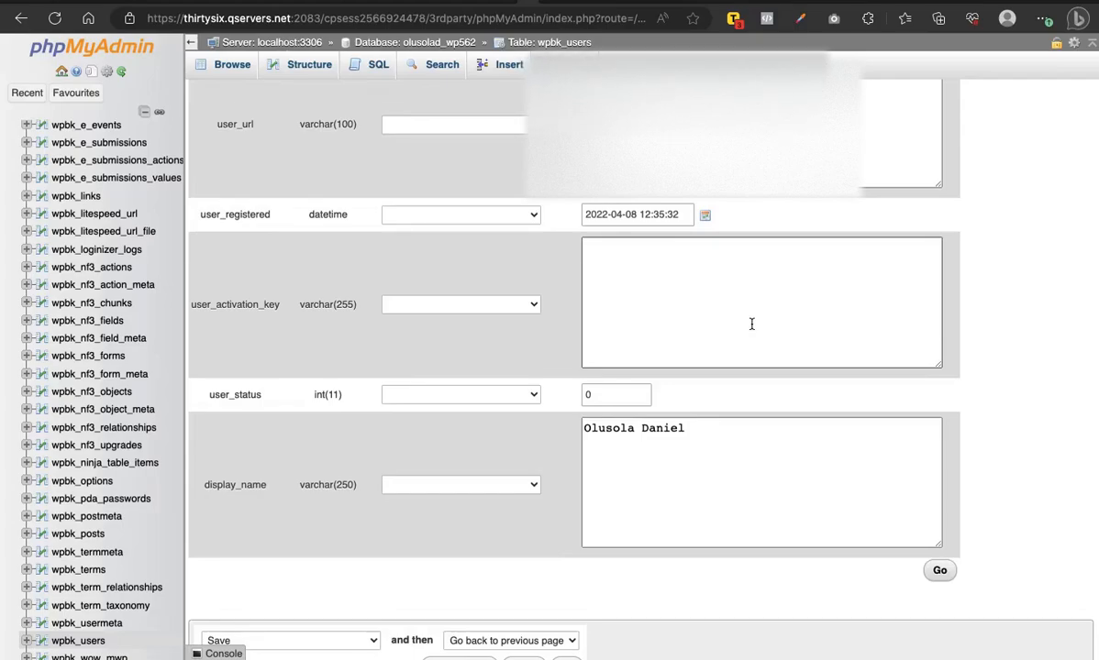
scroll(751, 323, "up", 5)
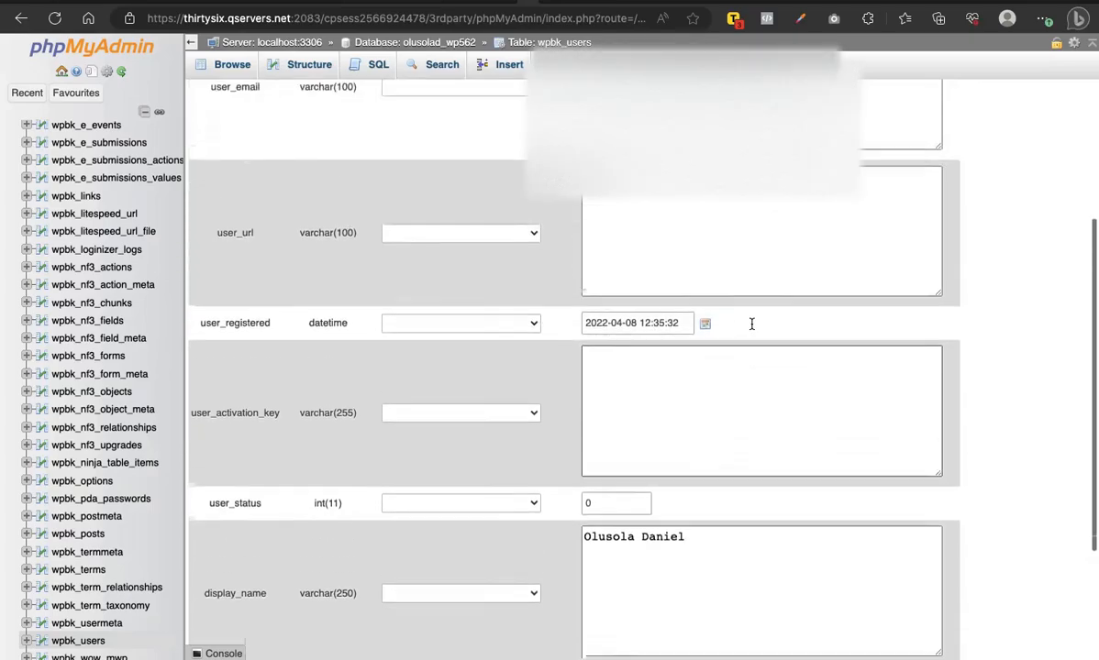
scroll(751, 324, "down", 6)
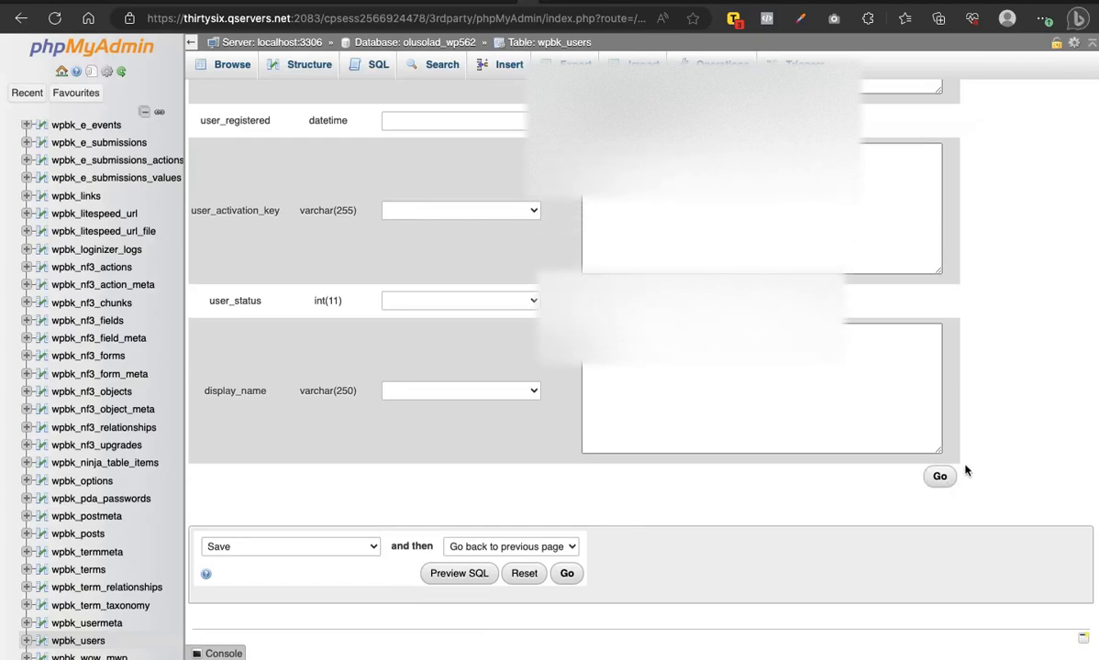
scroll(964, 469, "up", 5)
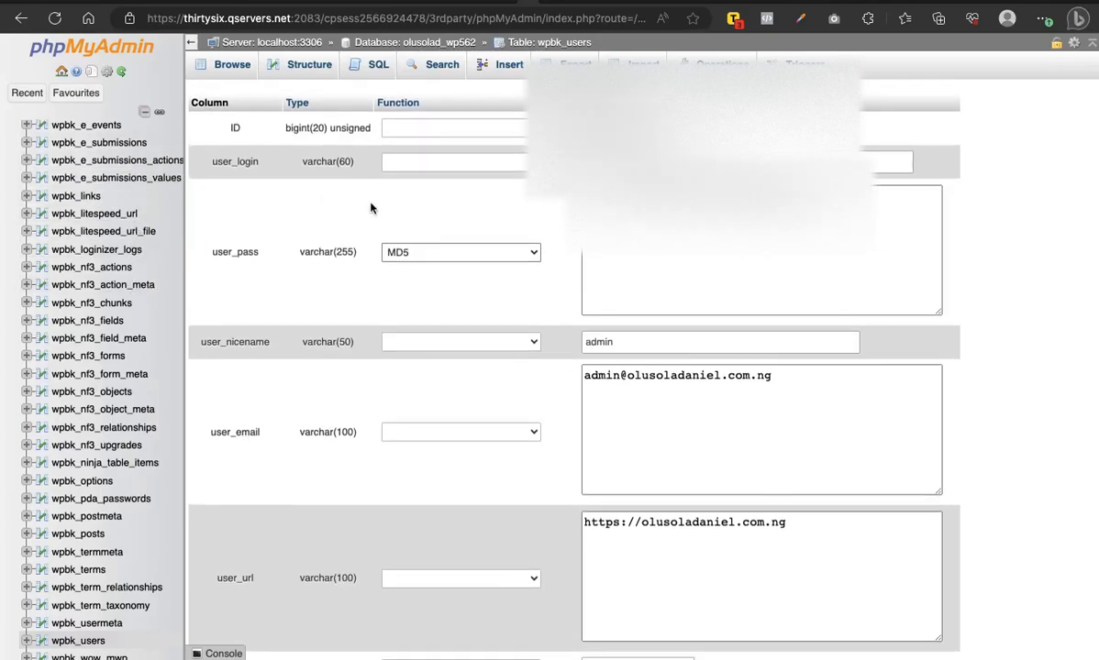
- Leave the admin row's edit form, discarding the unsaved changes, and open the database ending in wp562
left_click(189, 43)
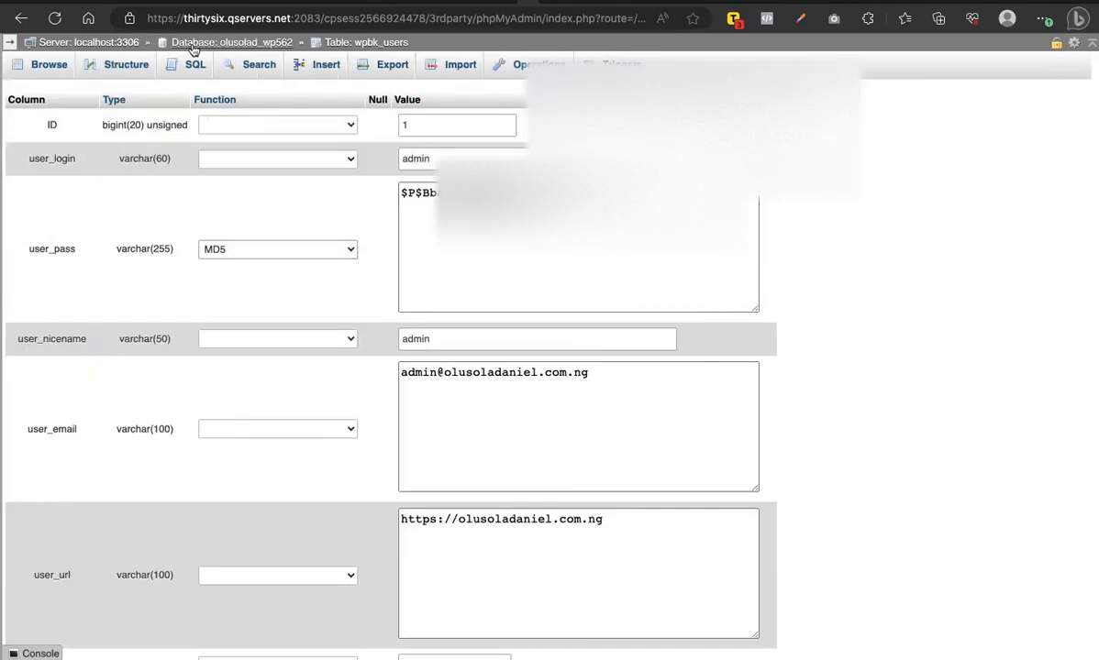
left_click(10, 42)
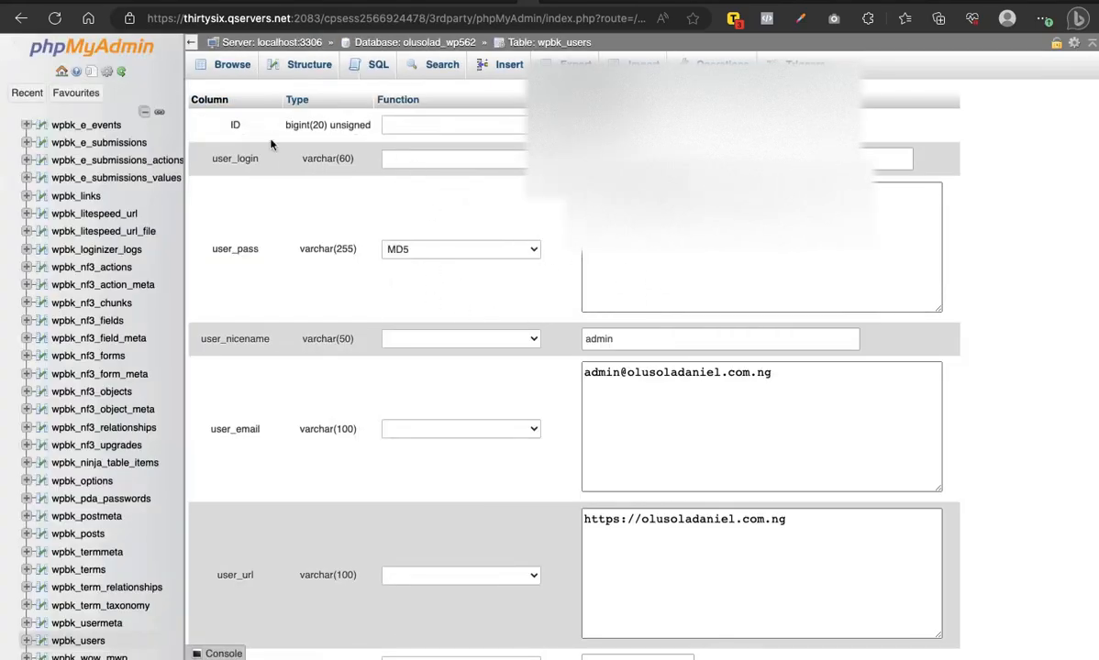
scroll(66, 137, "up", 5)
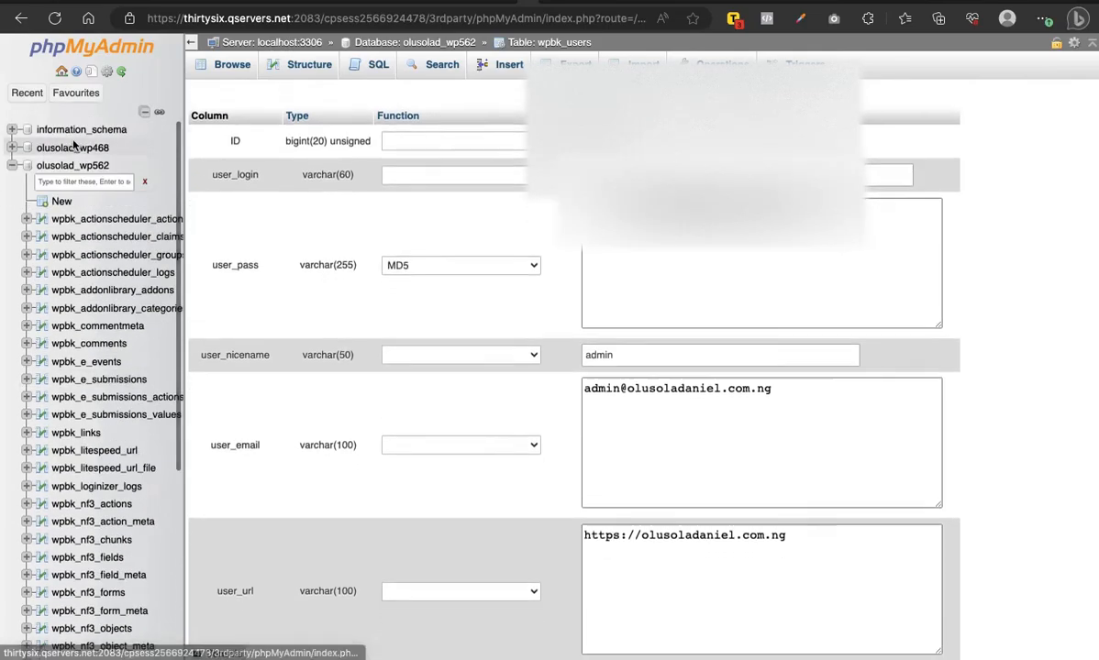
left_click(66, 166)
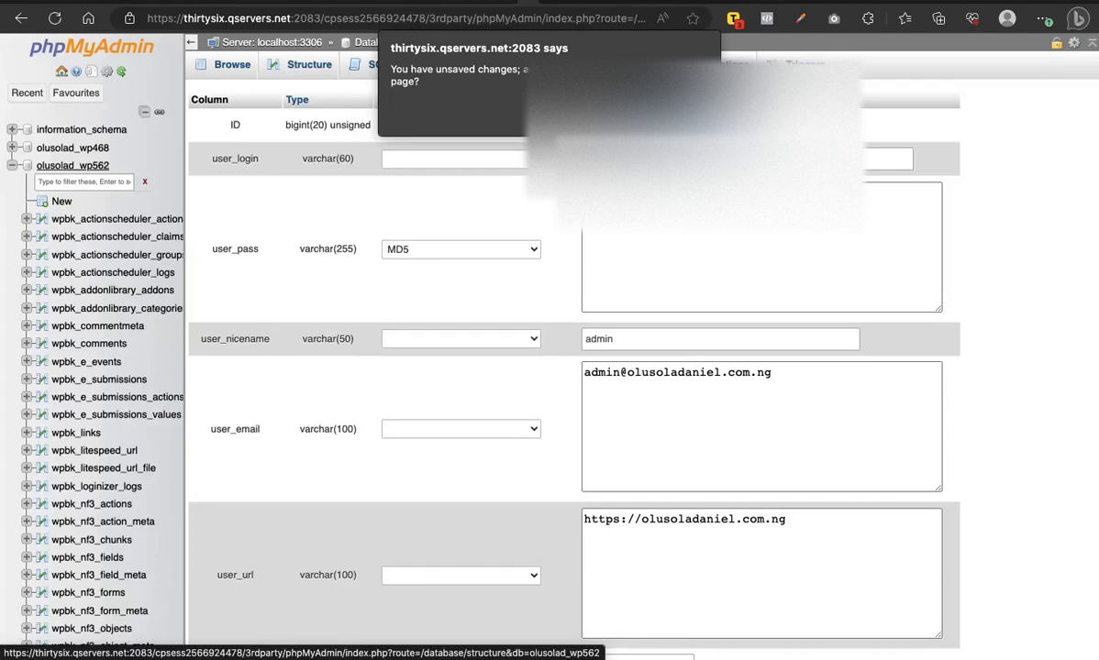
left_click(674, 115)
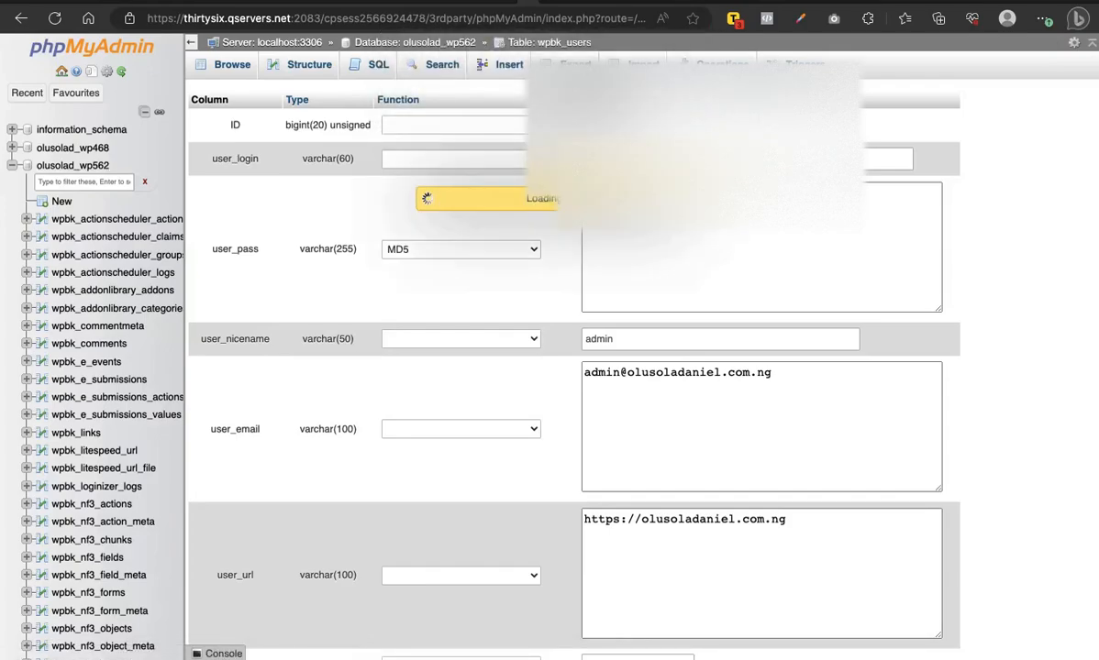